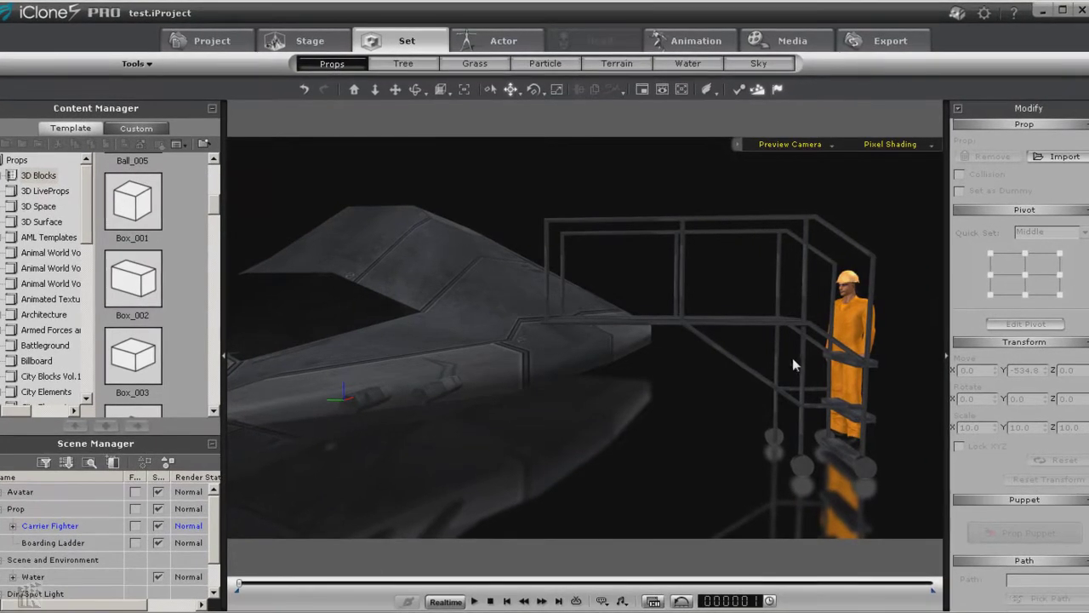
# Try the Boarding Ladder as the reach target for the orange-suited worker's left hand, and release it.
pyautogui.click(835, 361)
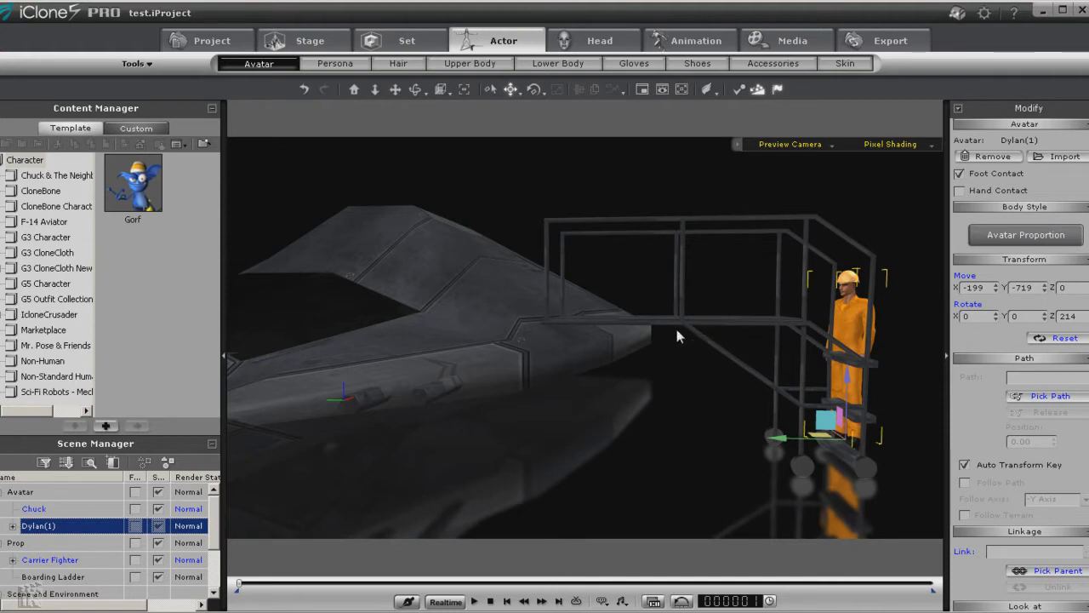
pyautogui.rightClick(855, 332)
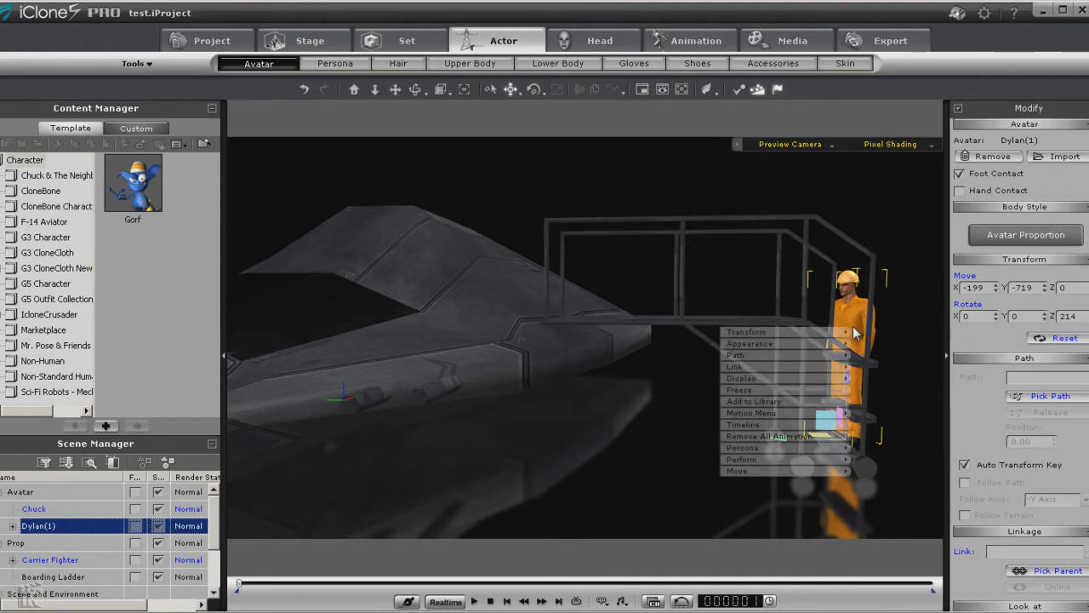
pyautogui.moveTo(777, 412)
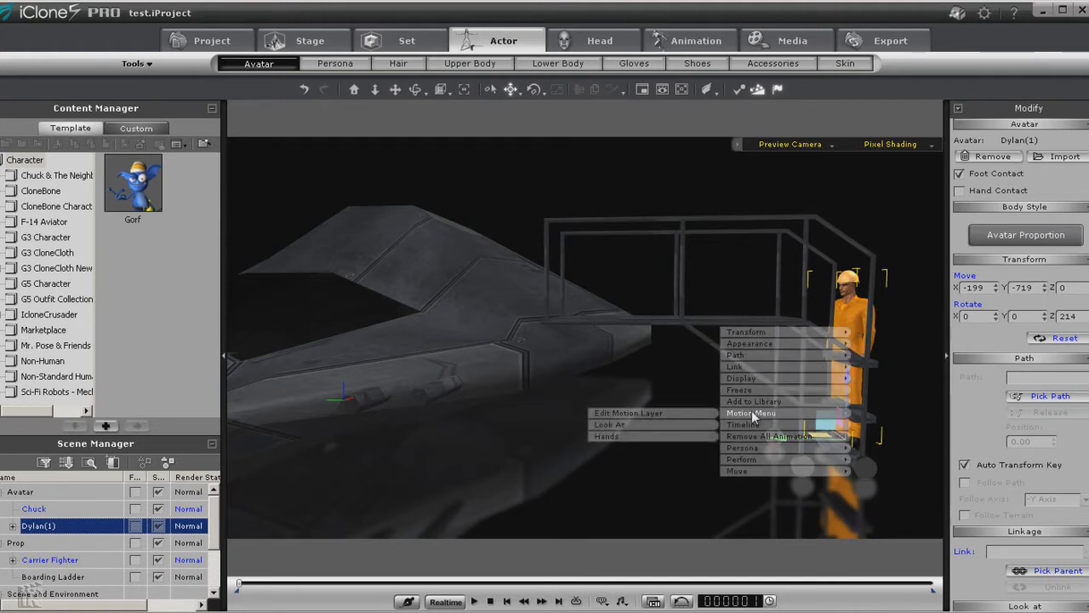
pyautogui.click(629, 415)
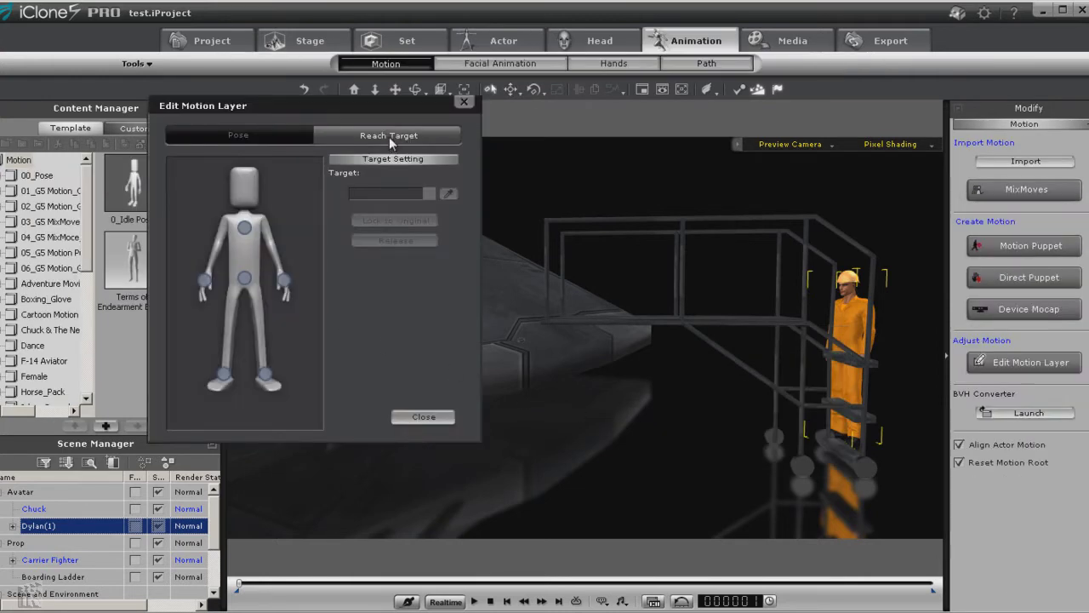
pyautogui.click(284, 286)
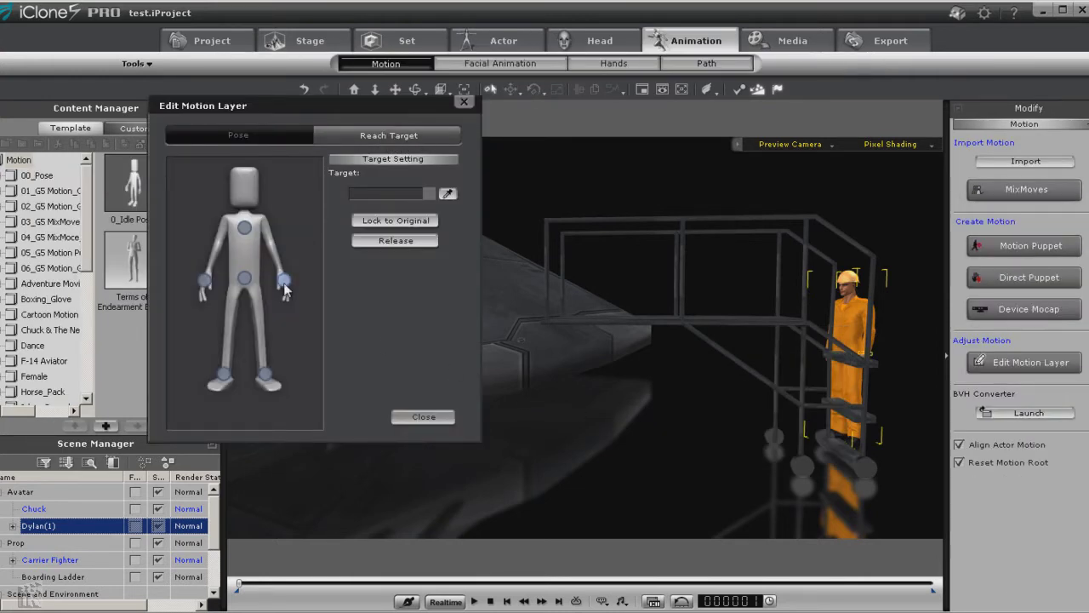
pyautogui.click(451, 194)
pyautogui.click(874, 292)
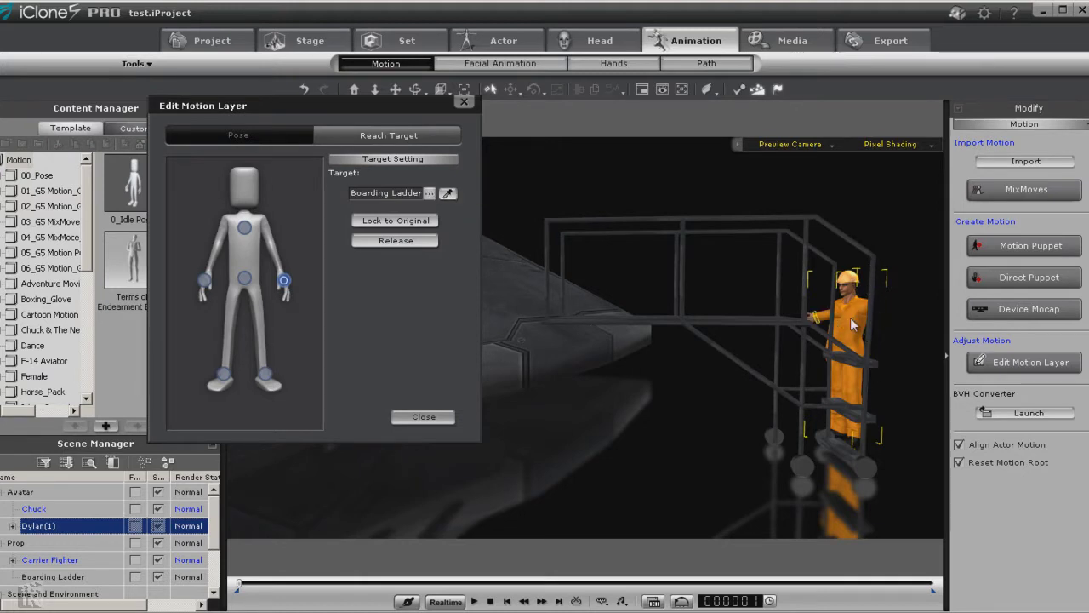
pyautogui.click(415, 242)
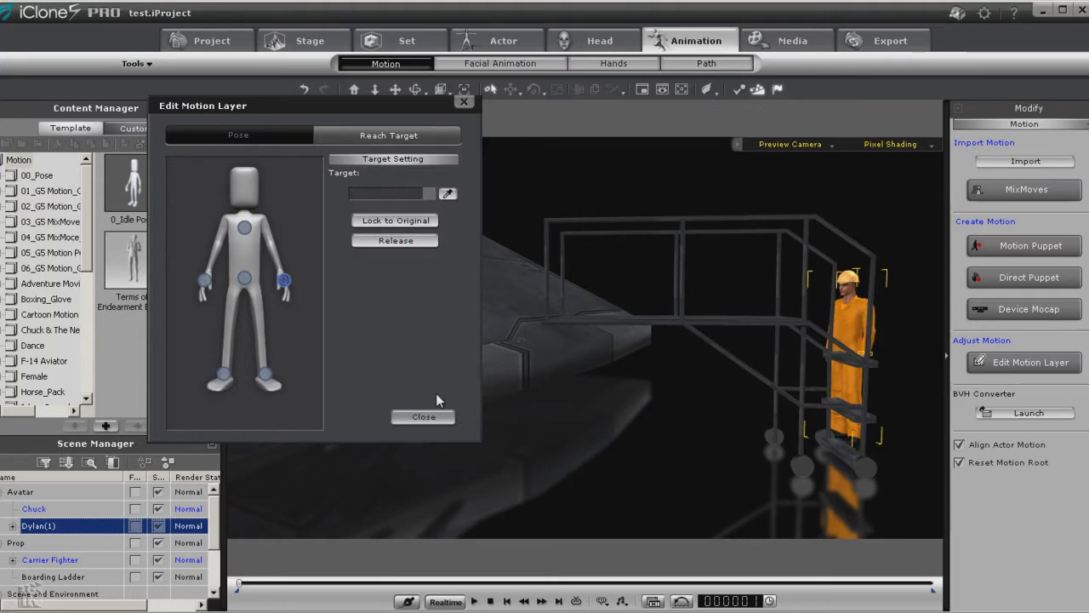
pyautogui.click(442, 420)
# Add a Box_001 prop from 3D Blocks near the boarding ladder and scale it uniformly to 10 with Lock XYZ.
pyautogui.click(404, 40)
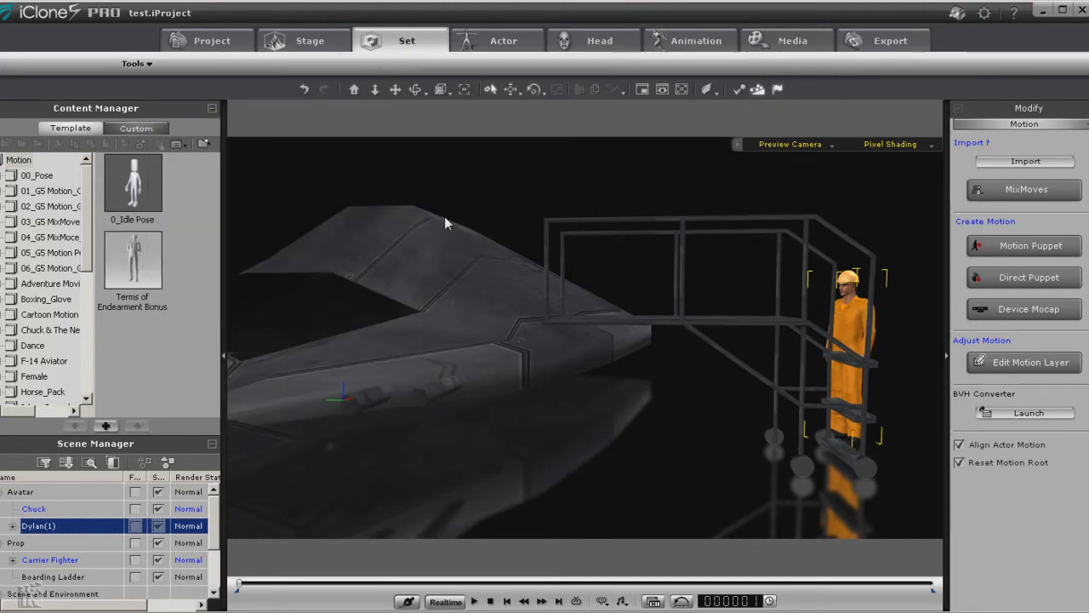
pyautogui.moveTo(215, 181); pyautogui.dragTo(217, 204)
pyautogui.click(147, 235)
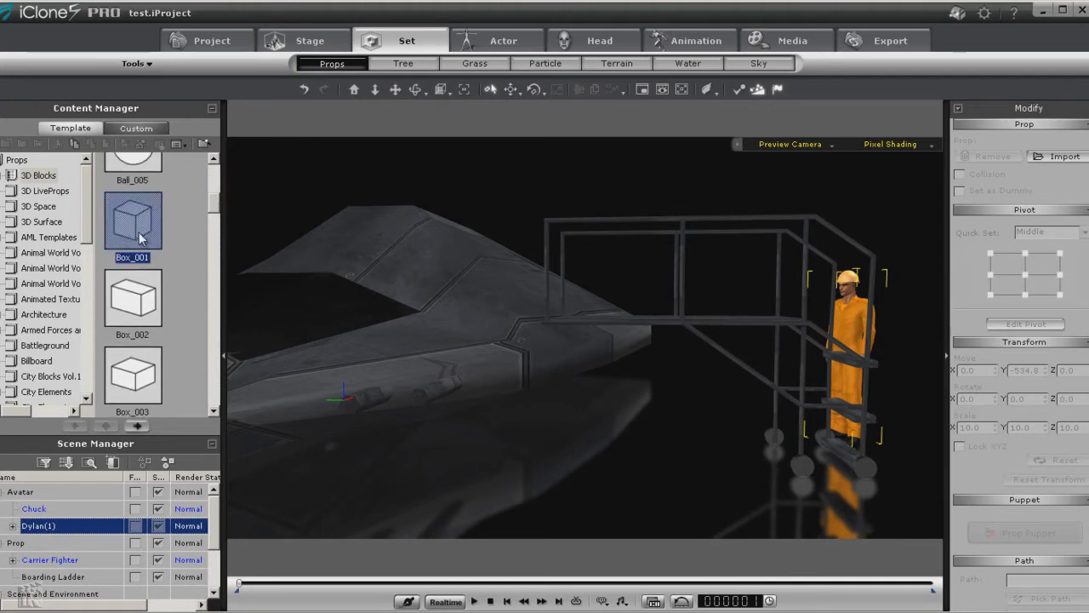
pyautogui.moveTo(150, 238); pyautogui.dragTo(674, 437)
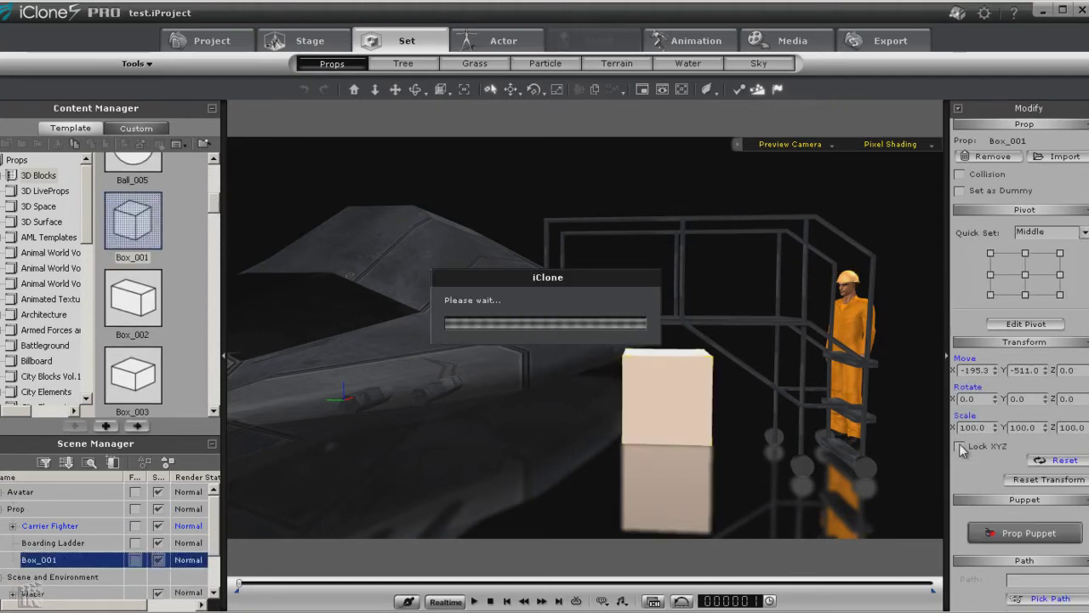
pyautogui.click(961, 447)
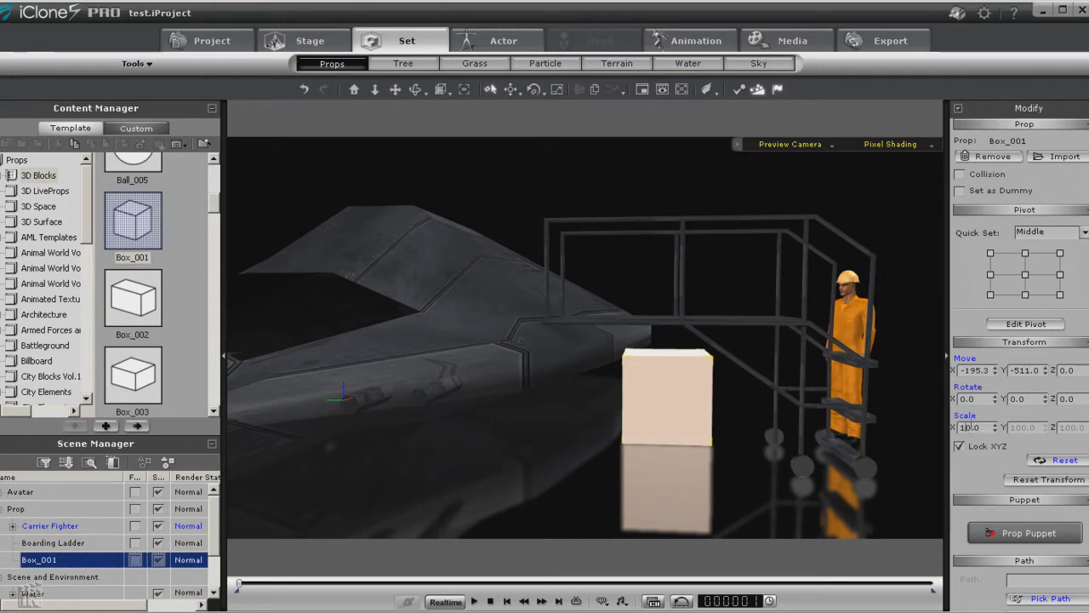
pyautogui.press('Return')
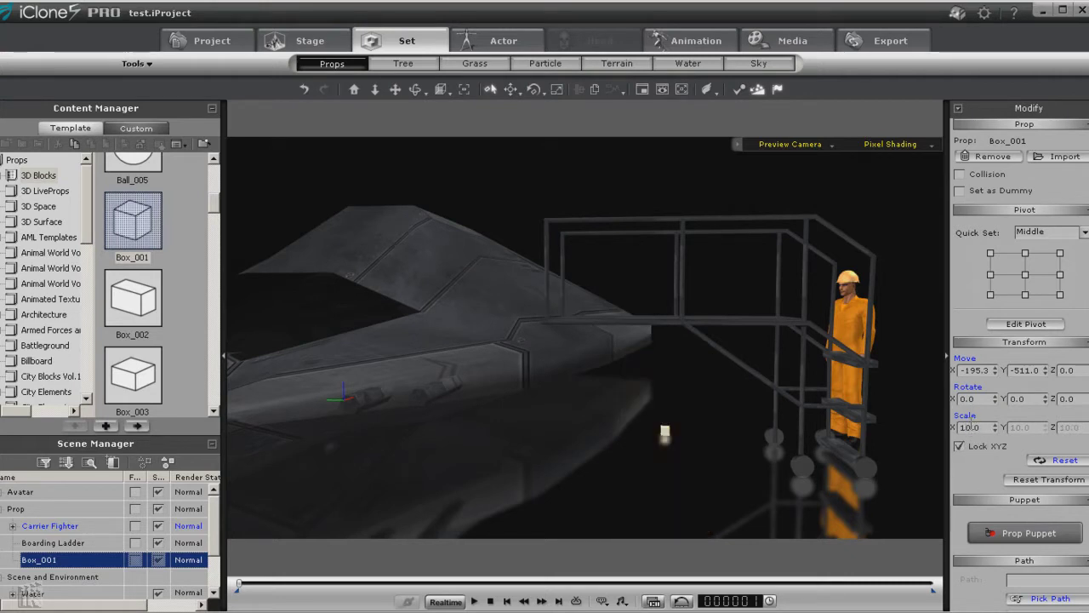
# Move the small box before the worker's chest, at about X -235.5, Y -689, Z 132, and place a copy at about X -285, Y -693.
pyautogui.click(511, 90)
pyautogui.moveTo(672, 435); pyautogui.dragTo(817, 429)
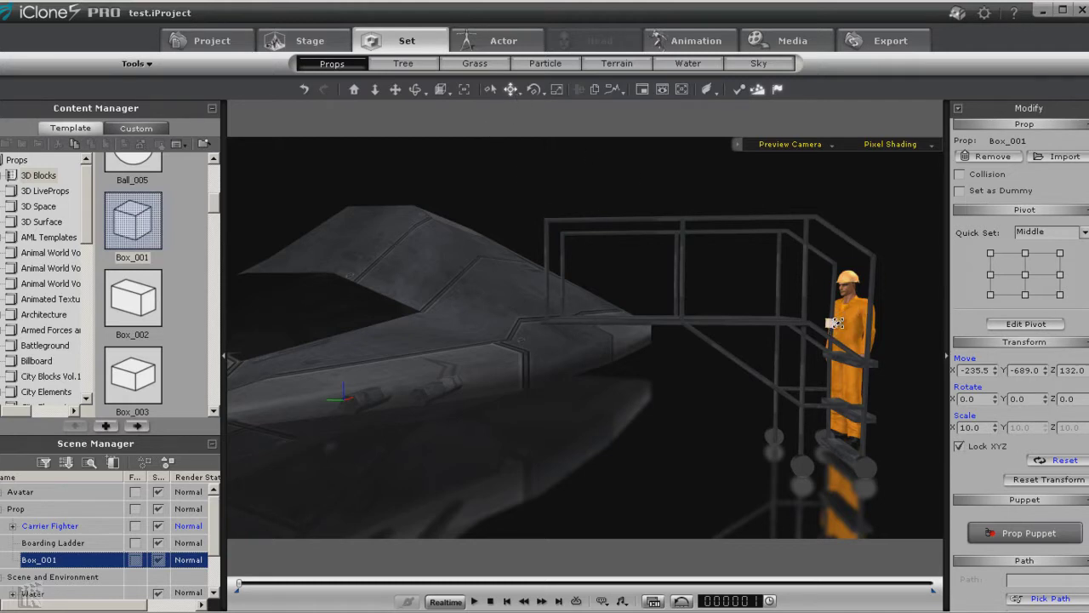
pyautogui.keyDown('ctrl'); pyautogui.moveTo(844, 330); pyautogui.dragTo(853, 368); pyautogui.keyUp('ctrl')
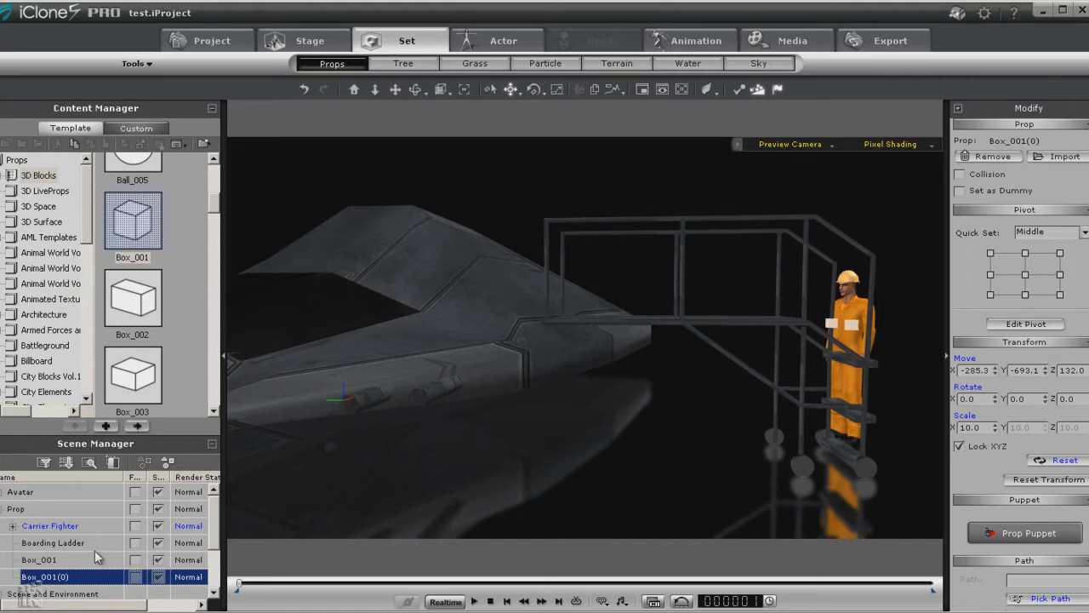
# Rename the original box Dummy1 and its copy Dummy2 in the scene list.
pyautogui.doubleClick(62, 559)
pyautogui.press('Home')
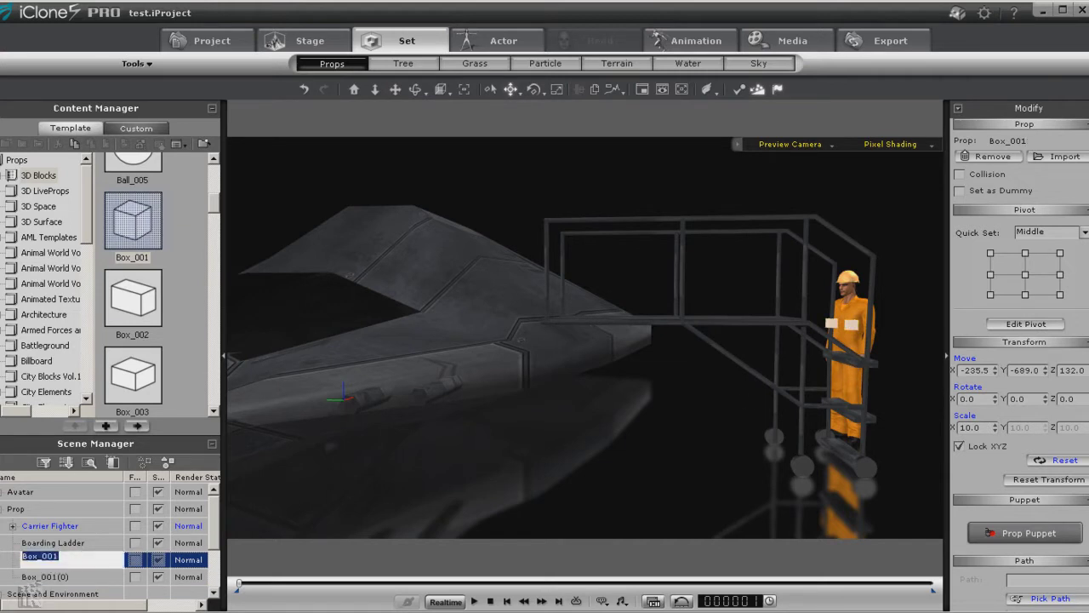
pyautogui.write('Dummy1')
pyautogui.doubleClick(49, 576)
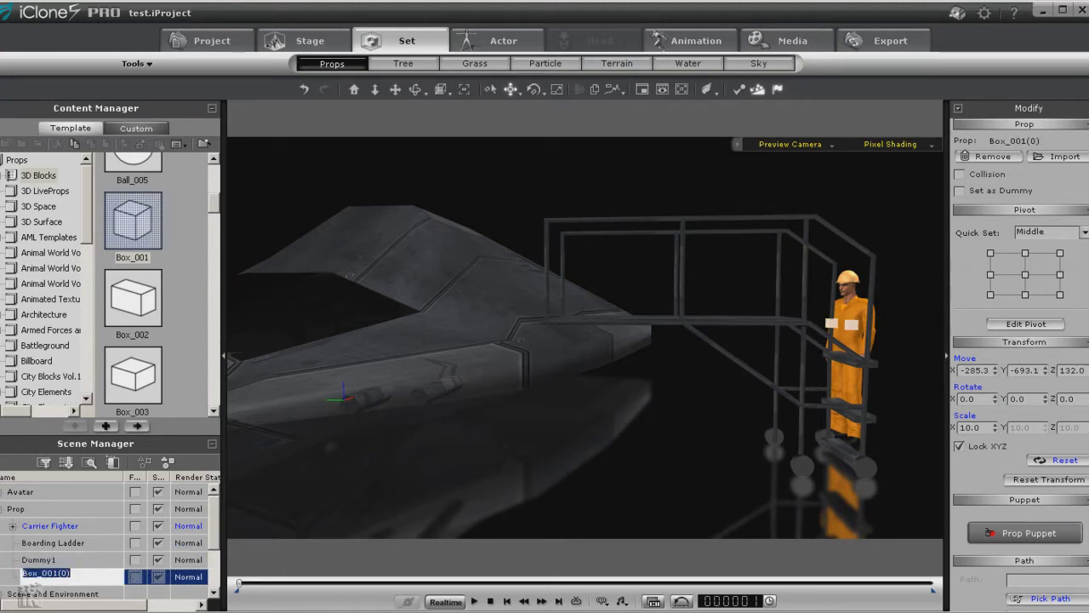
pyautogui.write('Dummy2')
pyautogui.press('Return')
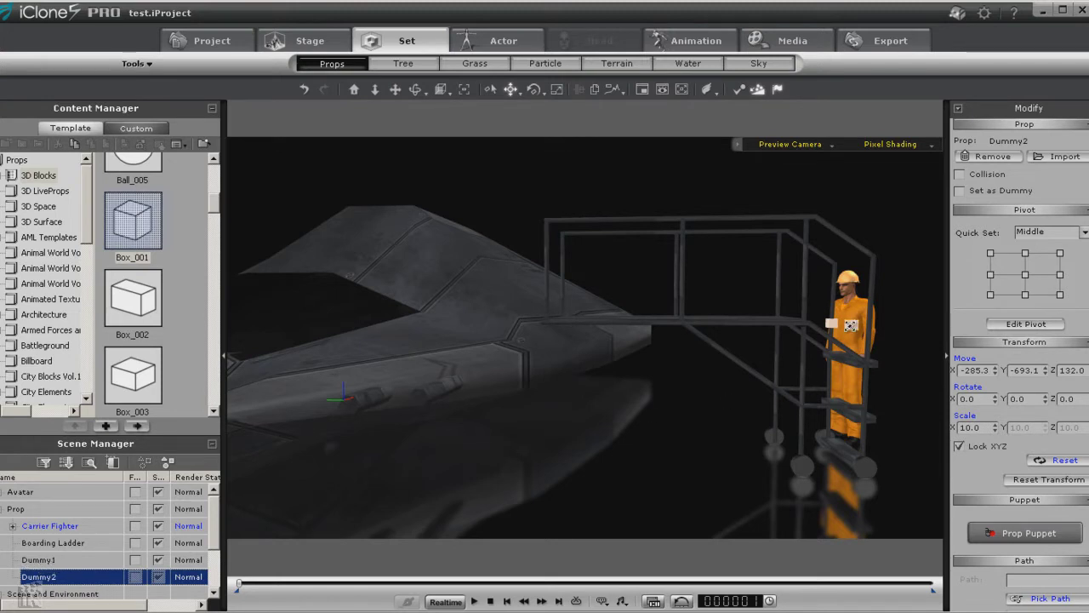
# Edit the worker's motion layer and set Dummy1 as the reach target of the right hand.
pyautogui.click(855, 309)
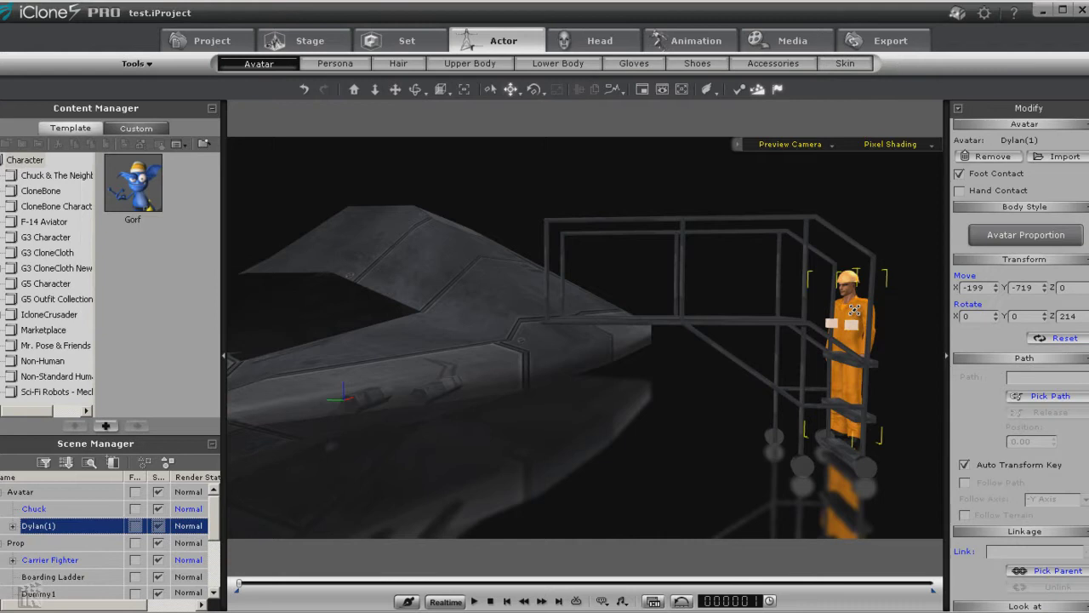
pyautogui.rightClick(854, 309)
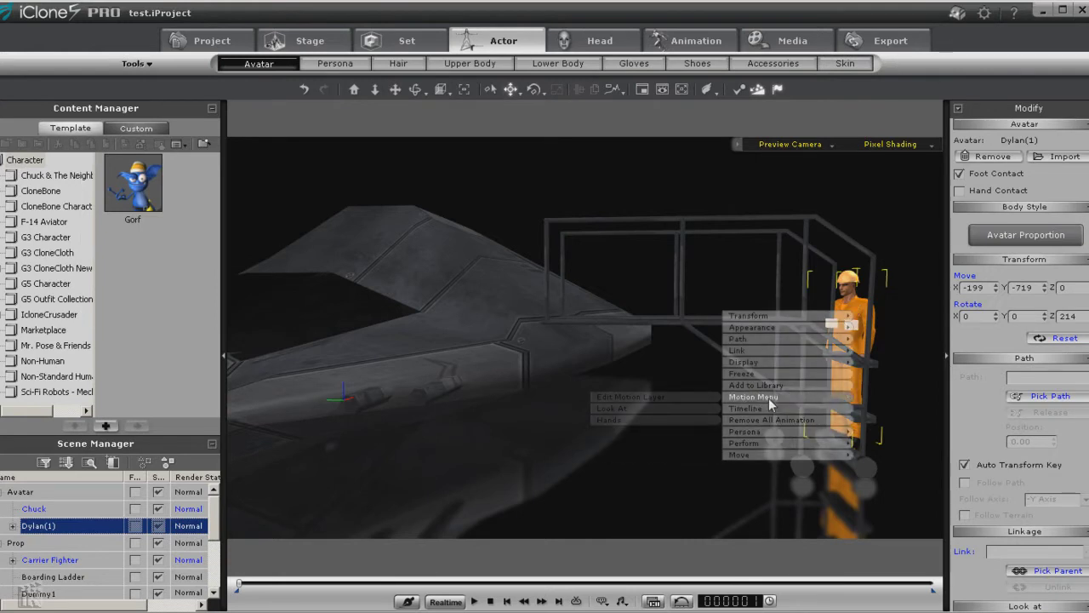
pyautogui.moveTo(749, 397)
pyautogui.click(630, 397)
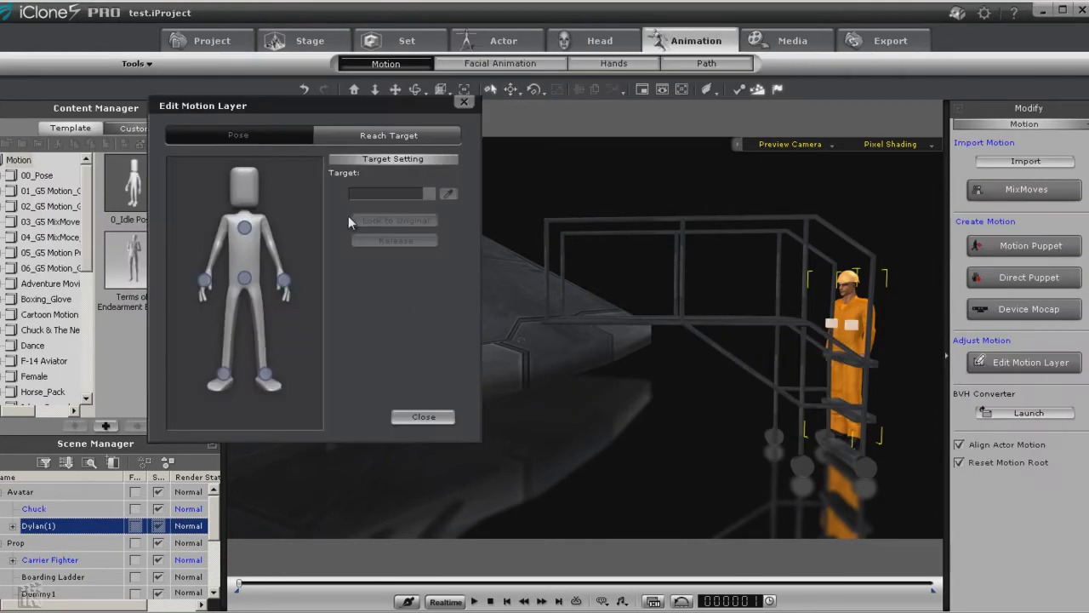
pyautogui.click(204, 279)
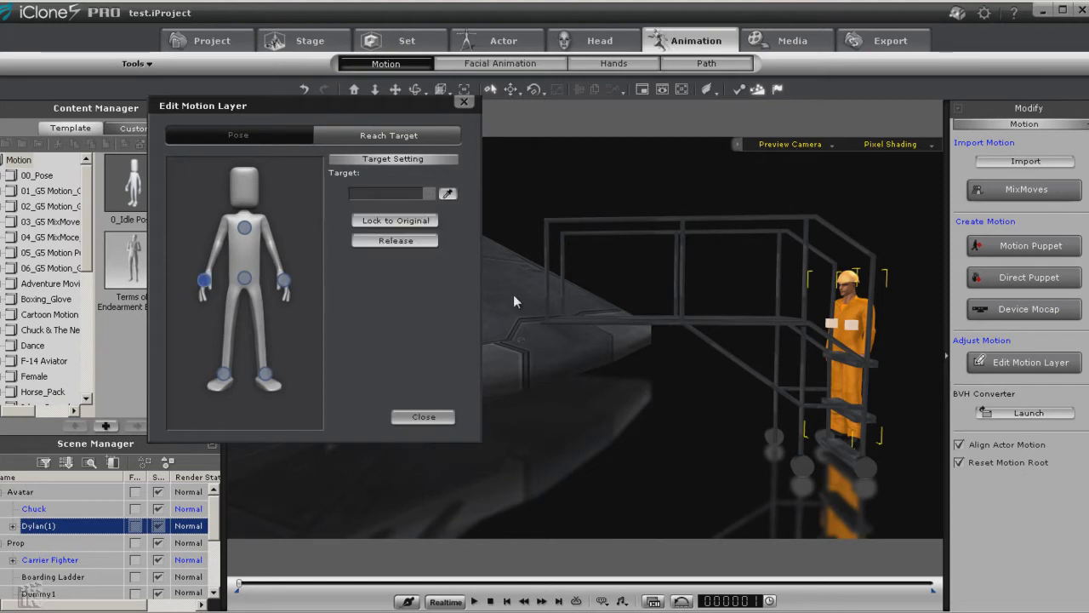
pyautogui.click(446, 194)
pyautogui.click(834, 327)
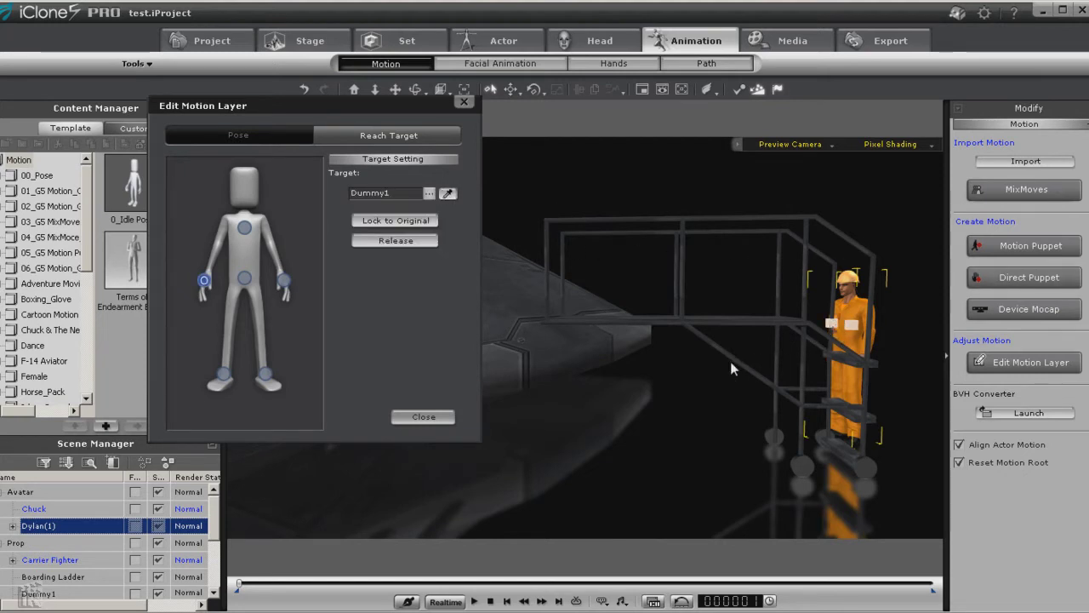
# Set Dummy2 as the reach target of the worker's left hand and finish the motion layer editing.
pyautogui.click(285, 280)
pyautogui.click(447, 193)
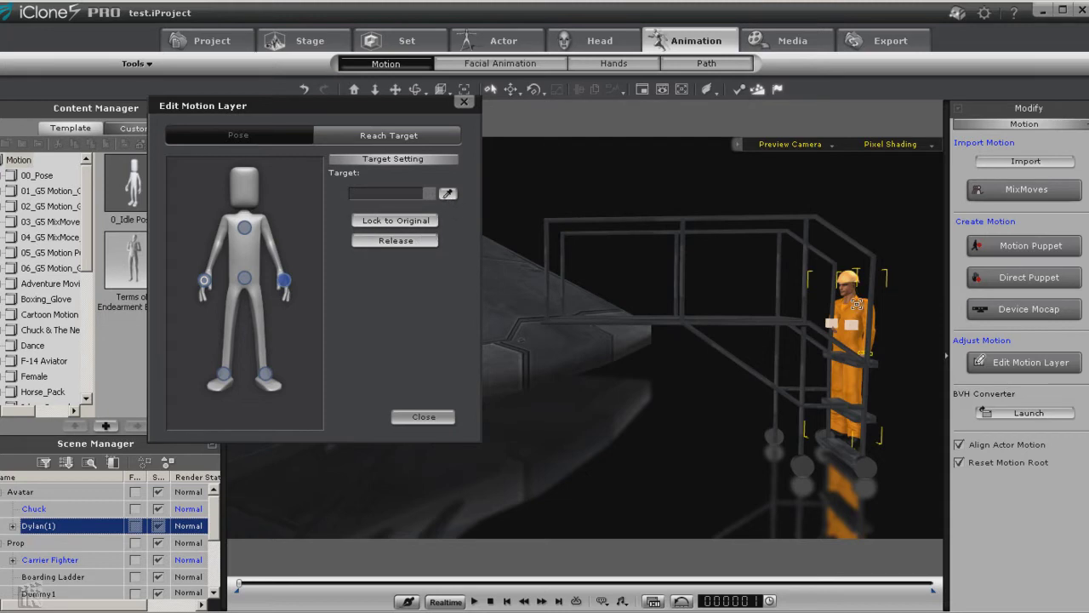
pyautogui.click(853, 324)
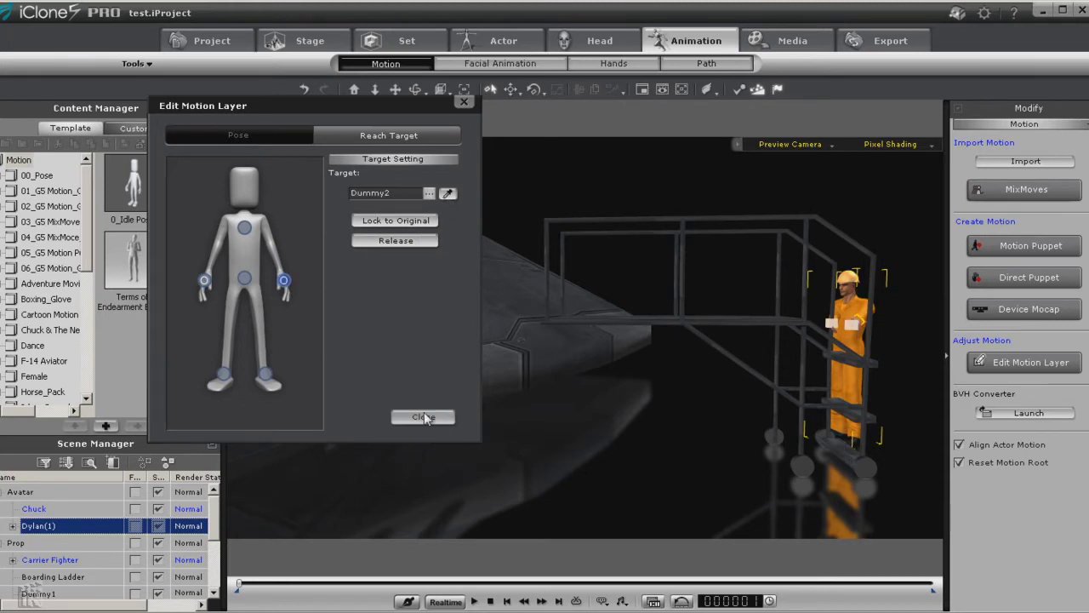
pyautogui.click(423, 417)
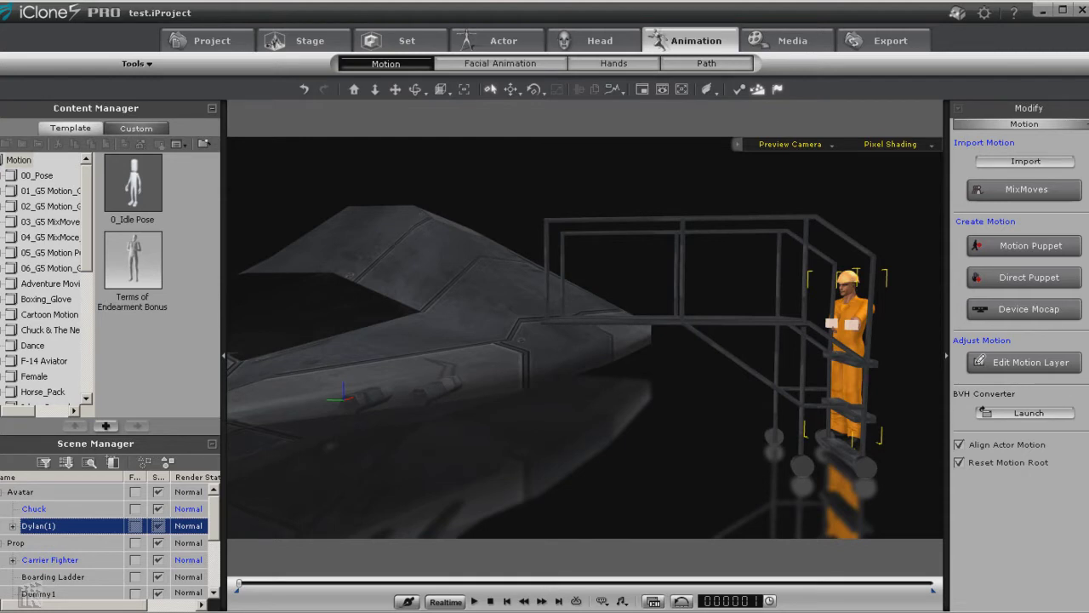
# In the close-up Camera view, move Dummy2 to about X -238, Y -699, Z 137 and raise Dummy1 to about Z 158.
pyautogui.click(853, 331)
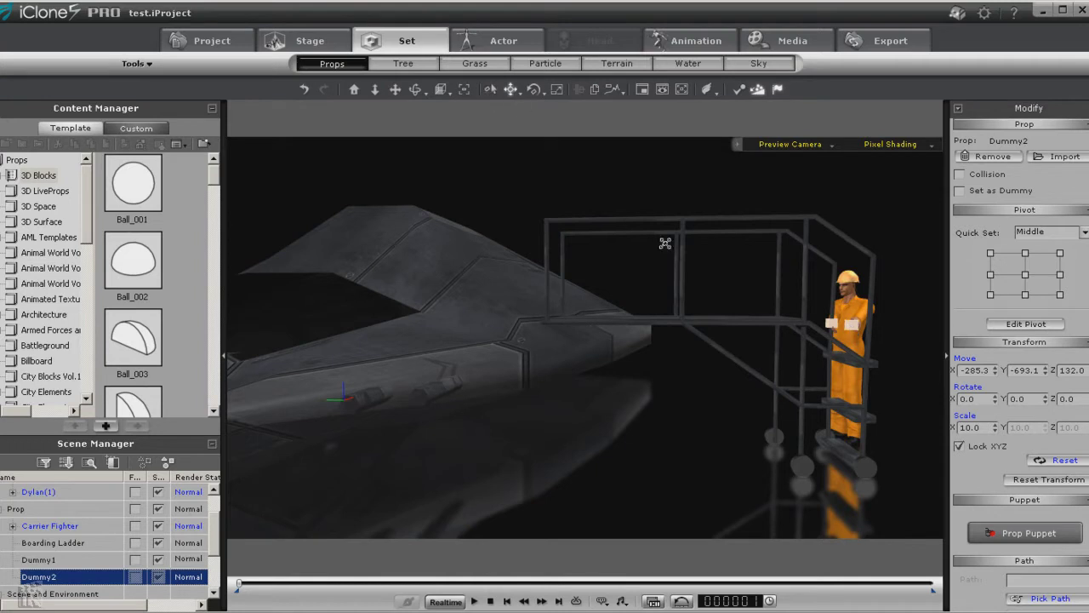
pyautogui.click(309, 40)
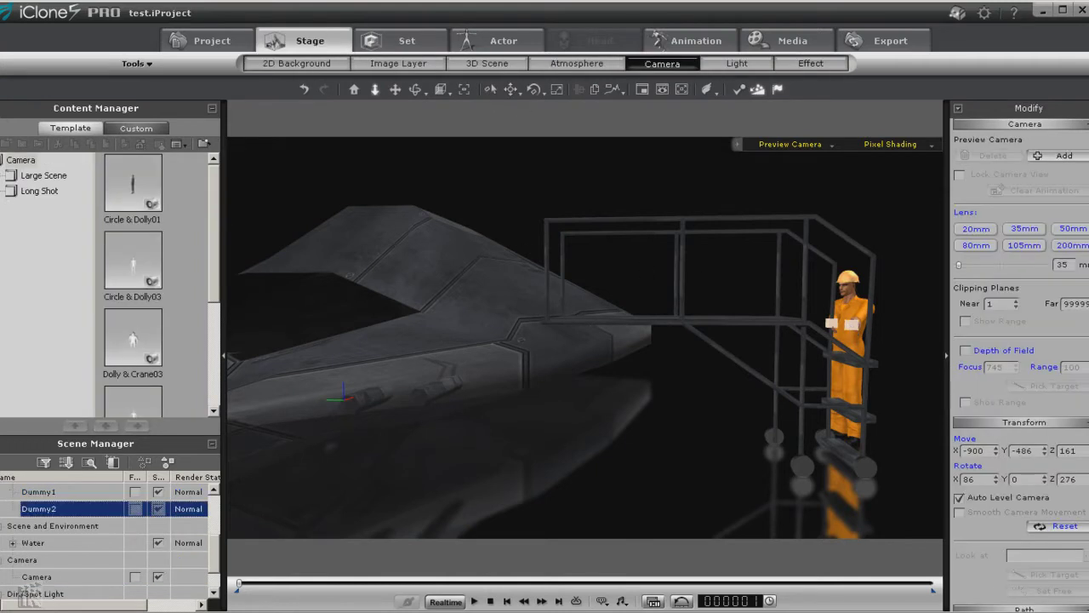
pyautogui.click(827, 145)
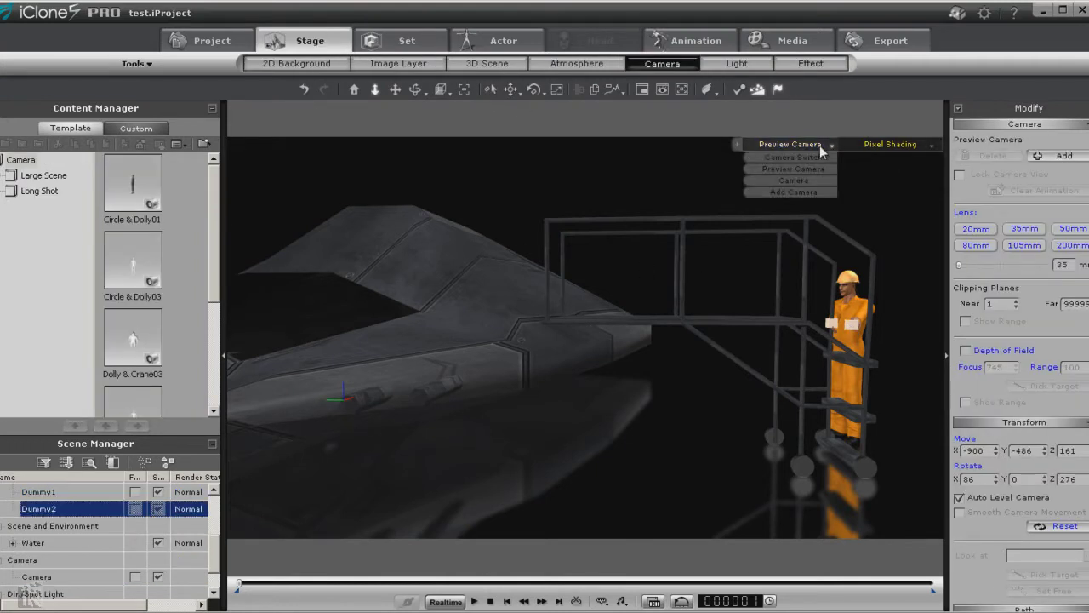
pyautogui.click(795, 176)
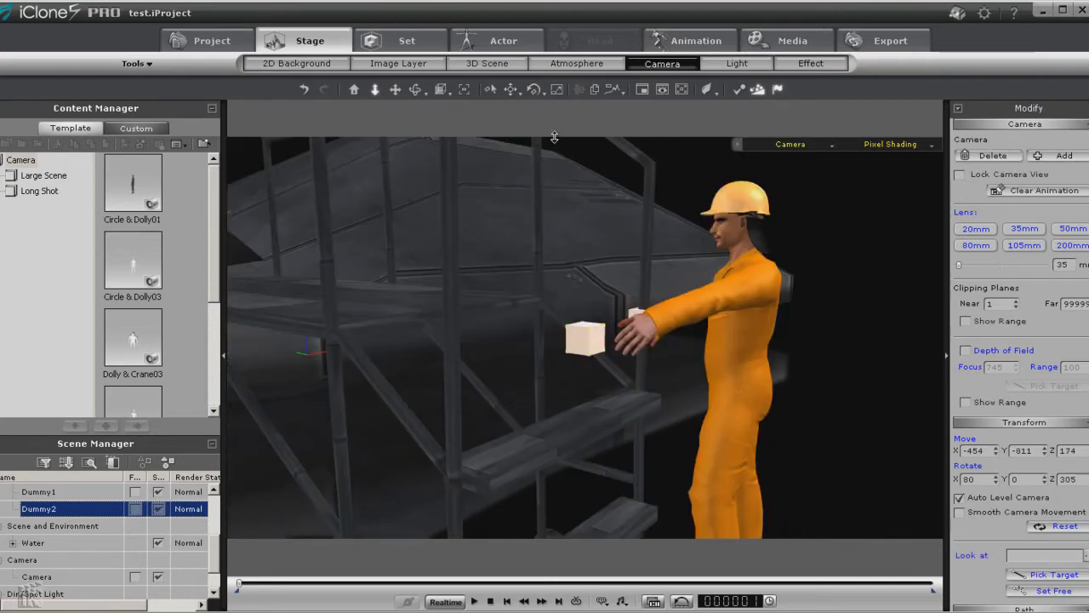
pyautogui.click(510, 88)
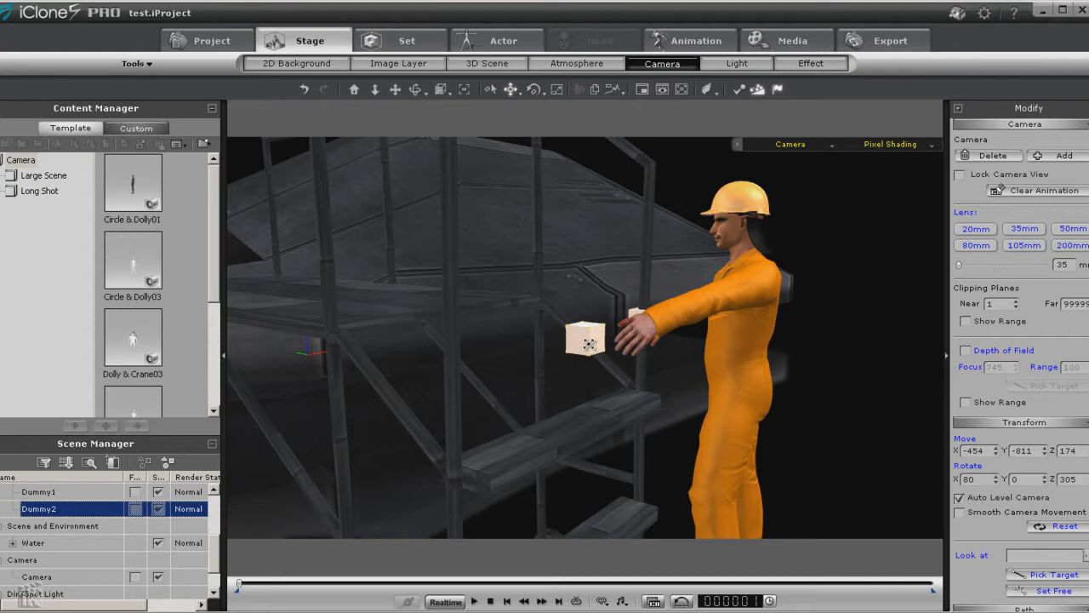
pyautogui.moveTo(587, 341); pyautogui.dragTo(669, 337)
pyautogui.moveTo(664, 274); pyautogui.dragTo(664, 261)
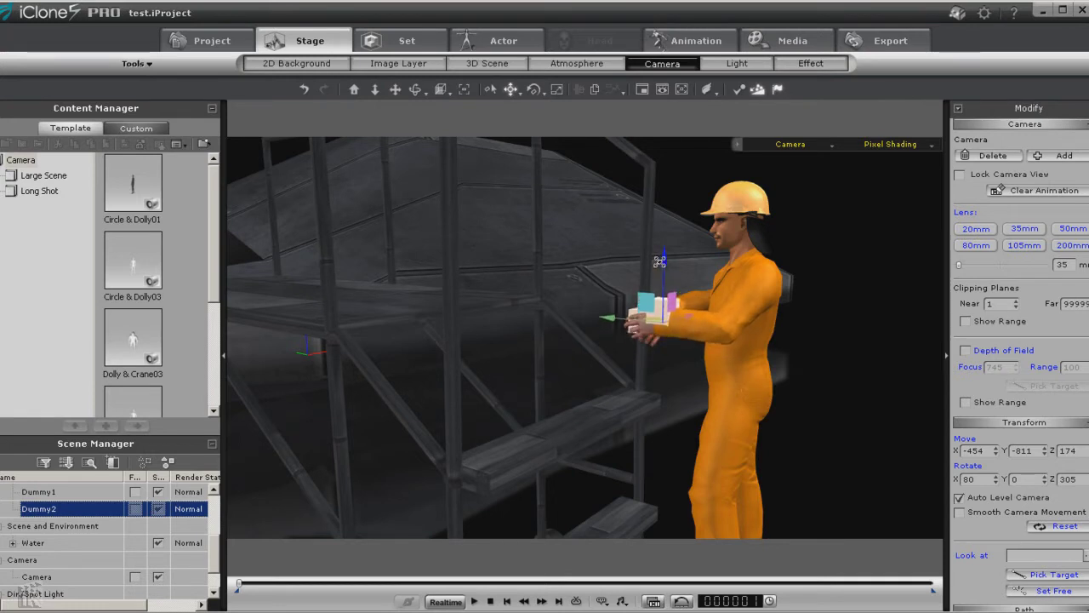
pyautogui.click(637, 307)
pyautogui.moveTo(647, 270); pyautogui.dragTo(648, 207)
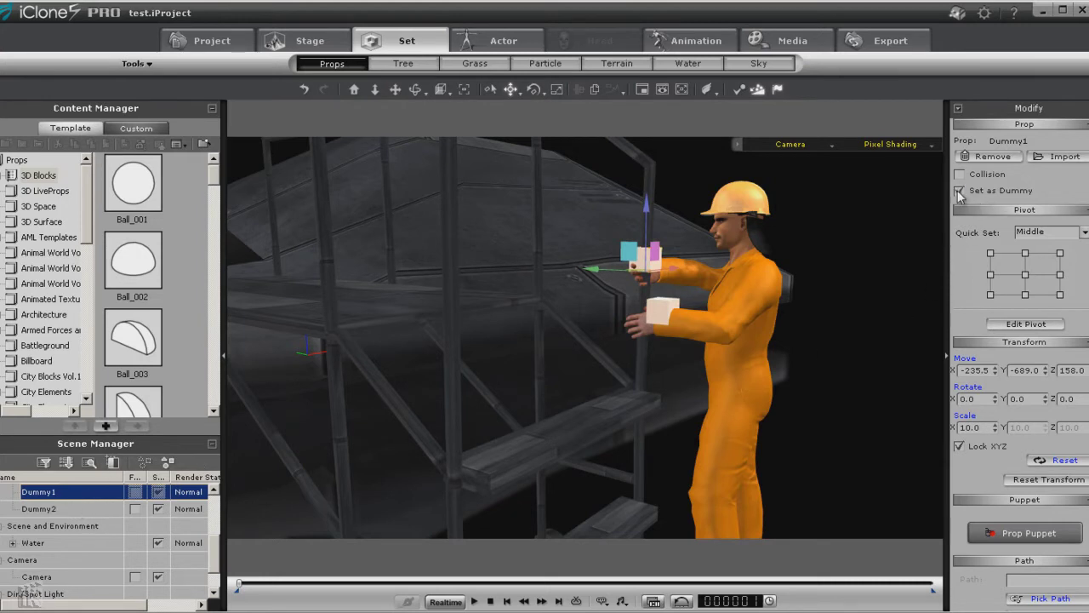
# Enable Set as Dummy for both the Dummy1 and Dummy2 boxes.
pyautogui.click(47, 509)
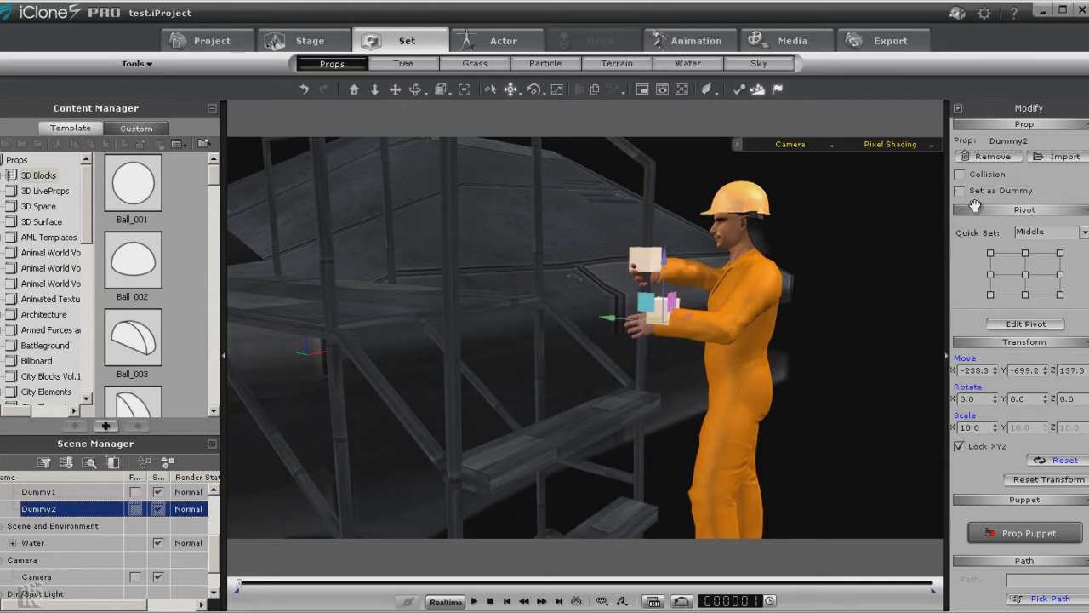
pyautogui.click(76, 494)
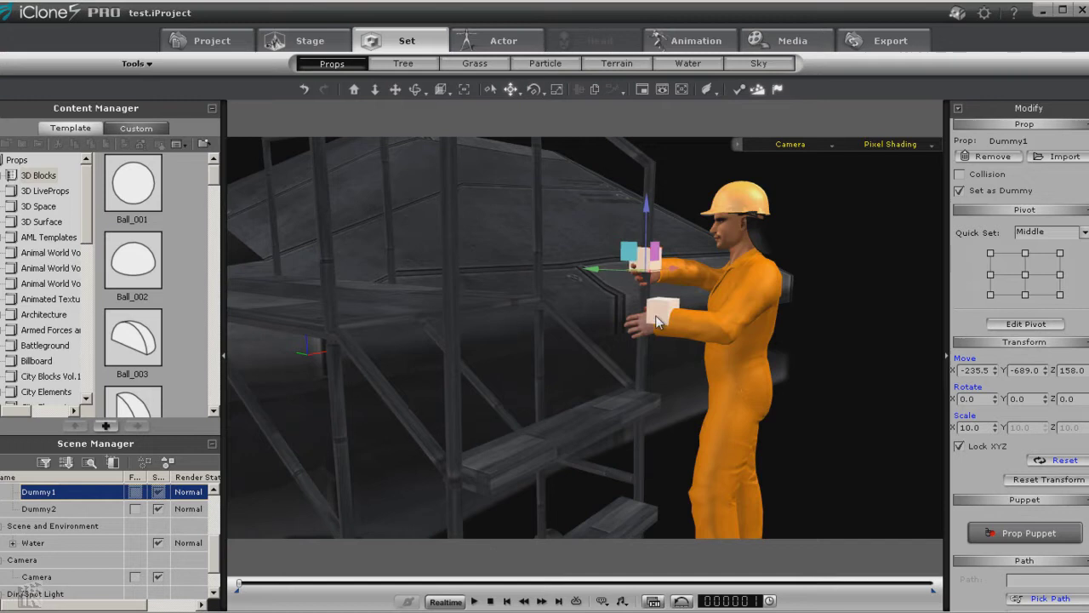
pyautogui.click(671, 304)
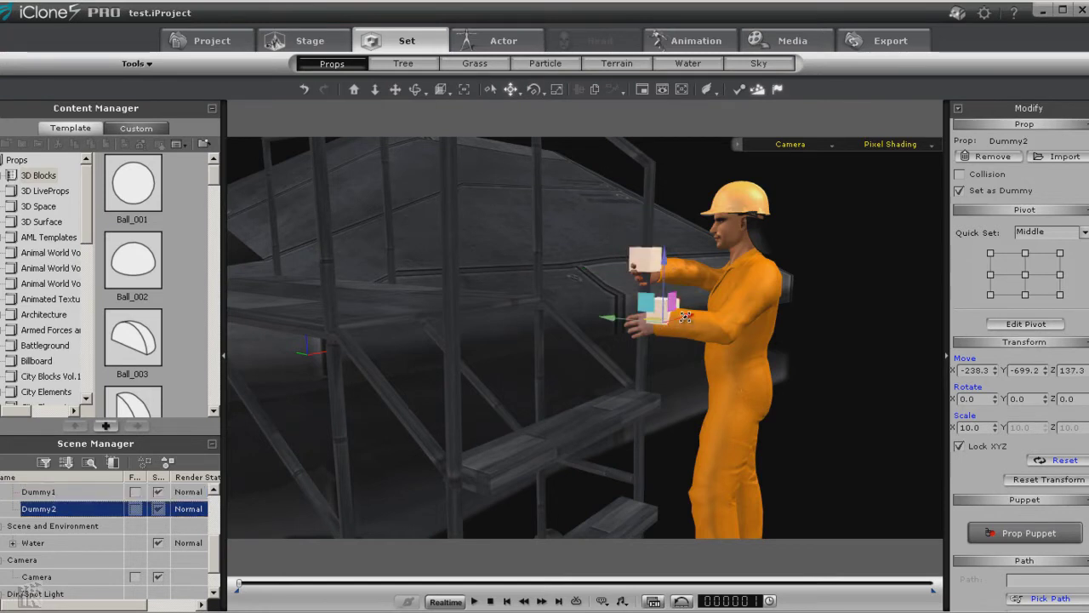
# Nudge Dummy2 to about X -237.5 and attach both Dummy1 and Dummy2 to the Boarding Ladder.
pyautogui.moveTo(686, 317); pyautogui.dragTo(687, 316)
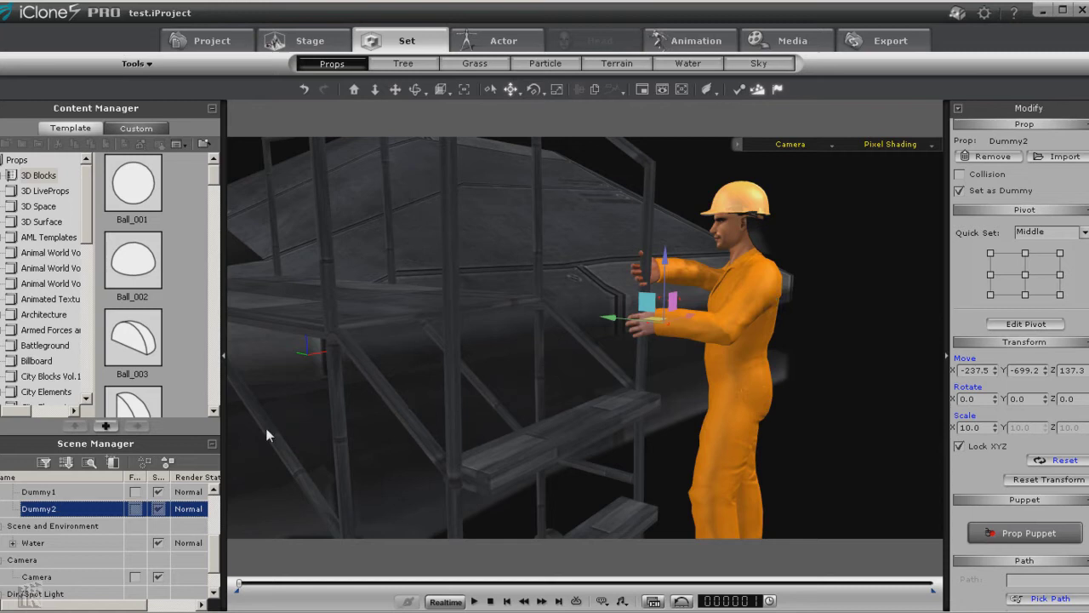
pyautogui.click(213, 109)
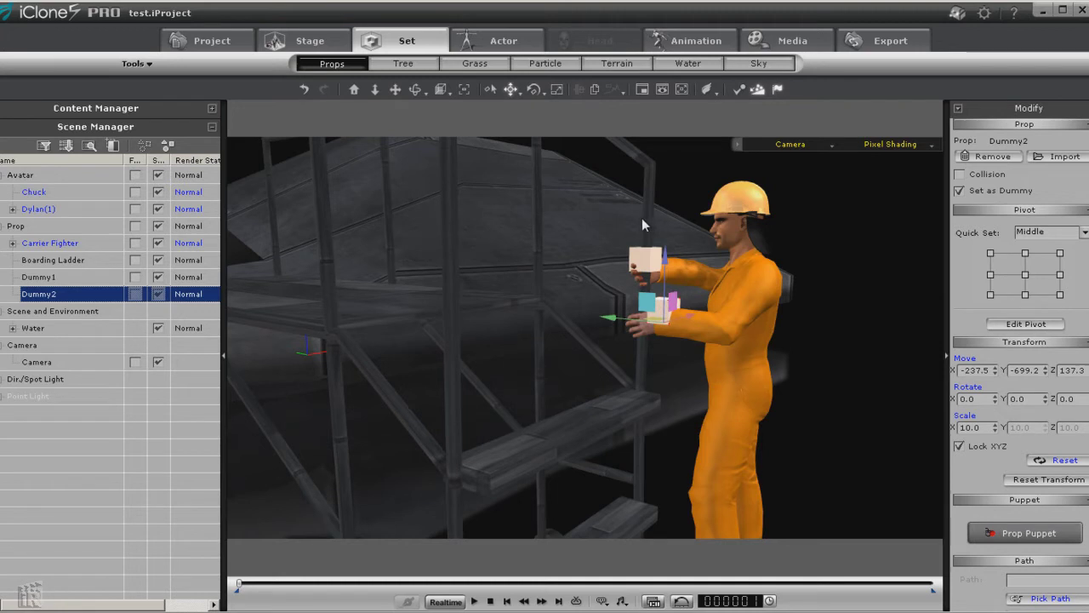
pyautogui.keyDown('ctrl'); pyautogui.click(41, 279); pyautogui.keyUp('ctrl')
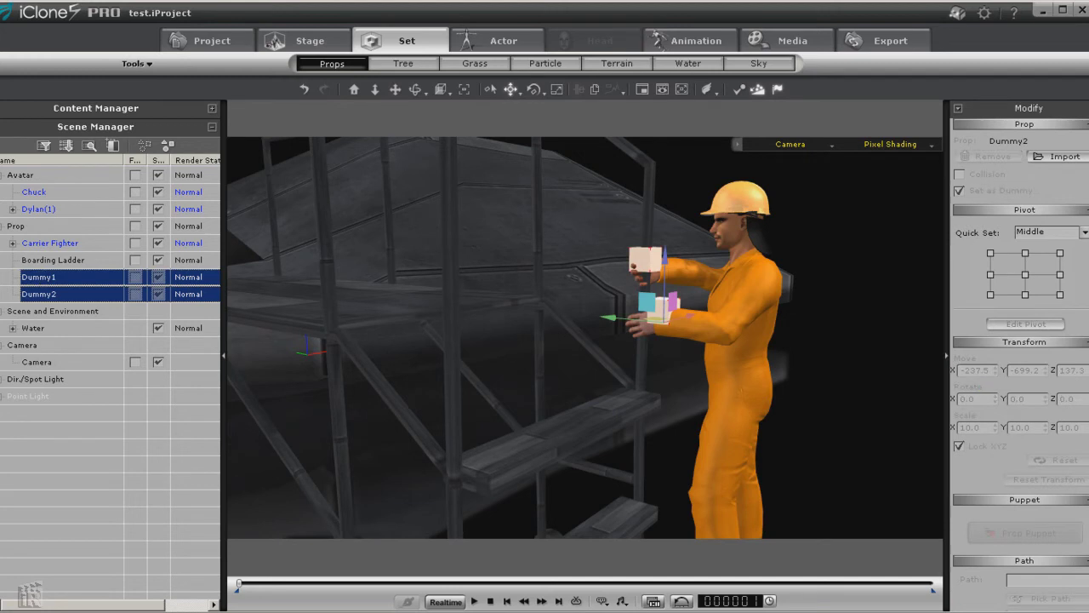
pyautogui.scroll(-10, 1053, 412)
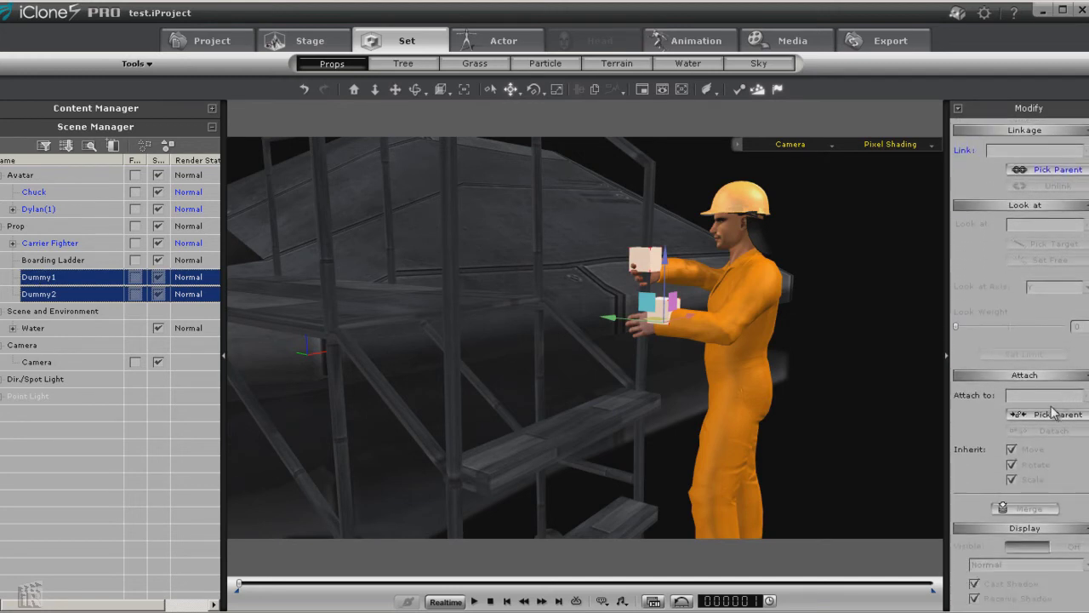
pyautogui.click(1041, 419)
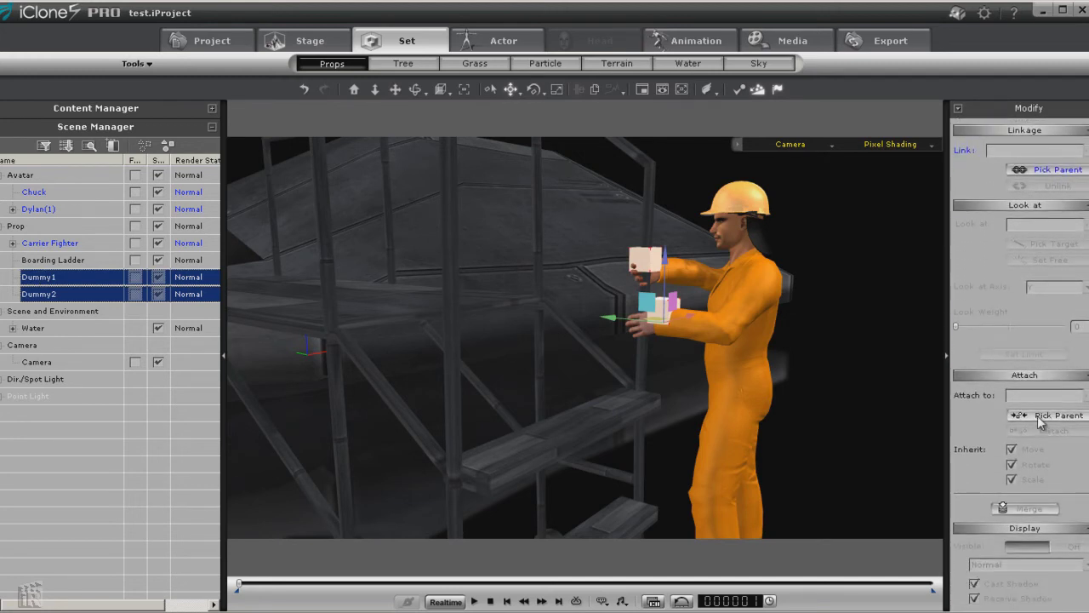
pyautogui.click(70, 261)
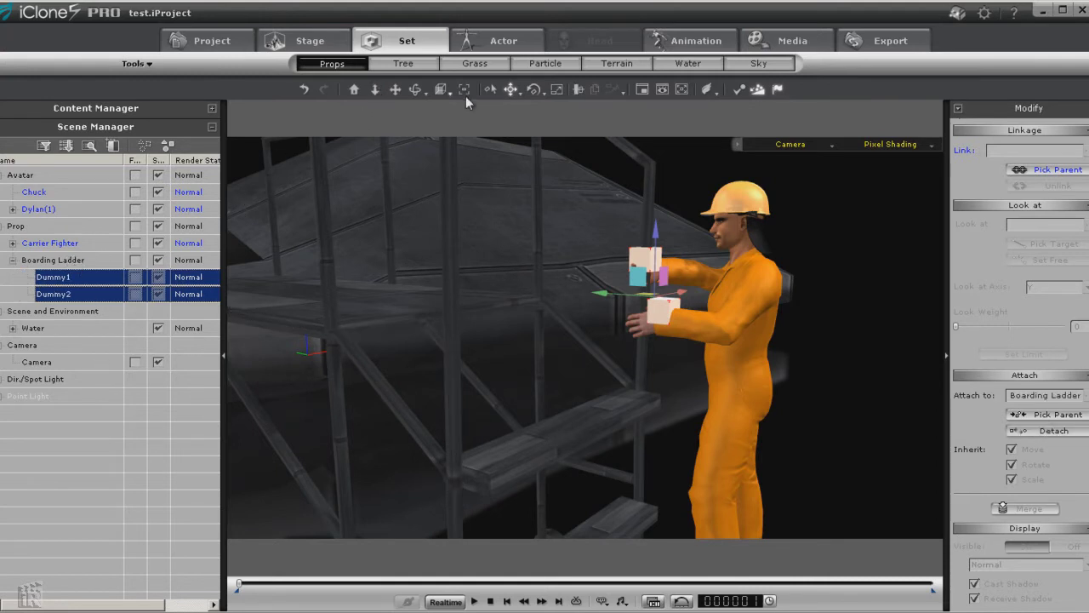
# In the Preview Camera view, move the Boarding Ladder up to the fighter at frame 100 and return to frame 1.
pyautogui.click(833, 146)
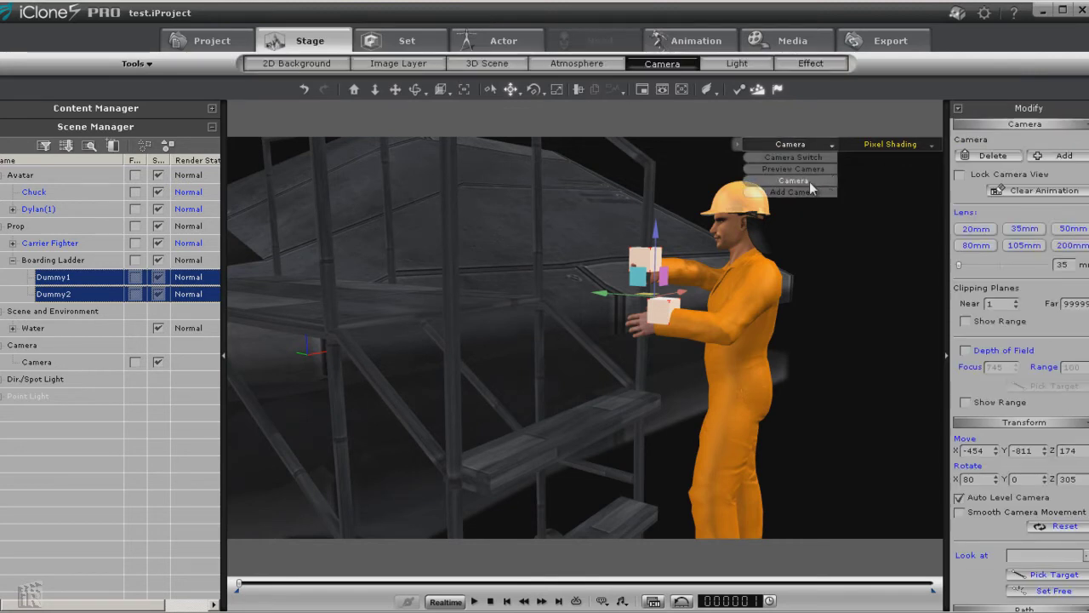
pyautogui.click(788, 170)
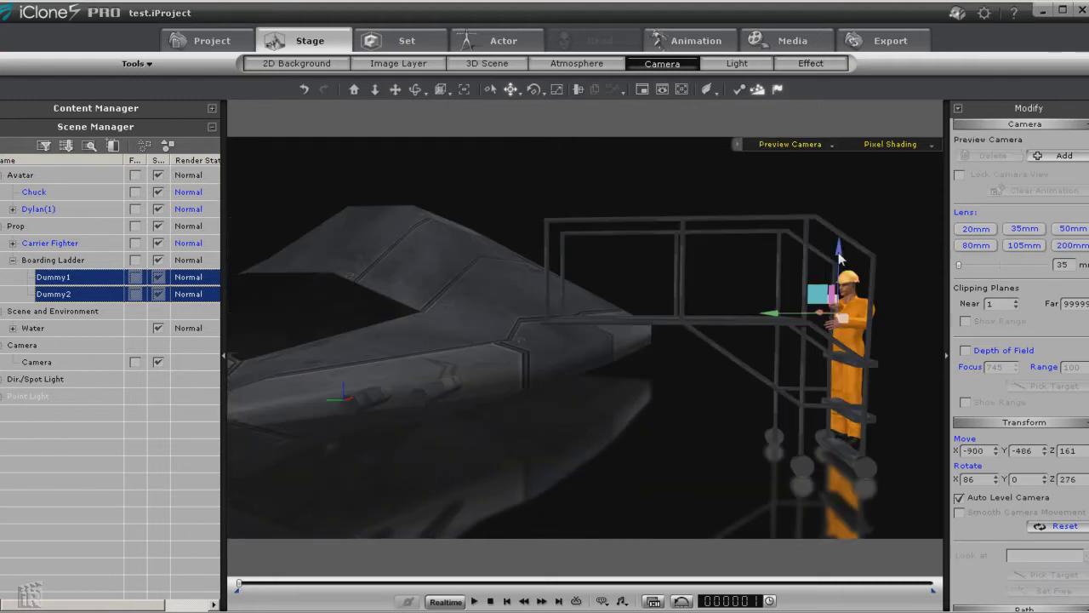
pyautogui.click(709, 321)
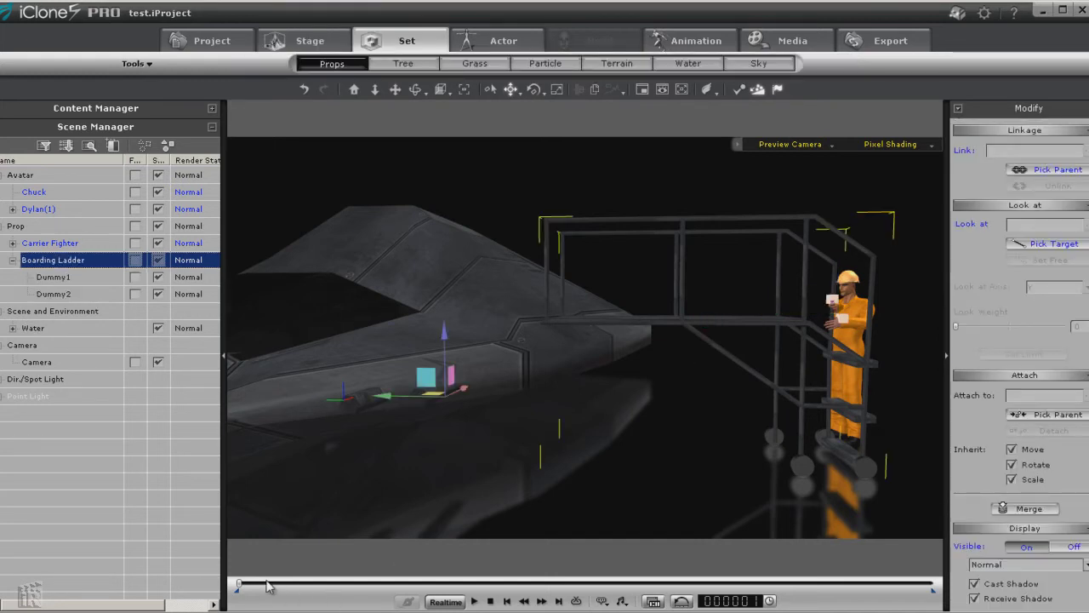
pyautogui.moveTo(240, 589); pyautogui.dragTo(273, 581)
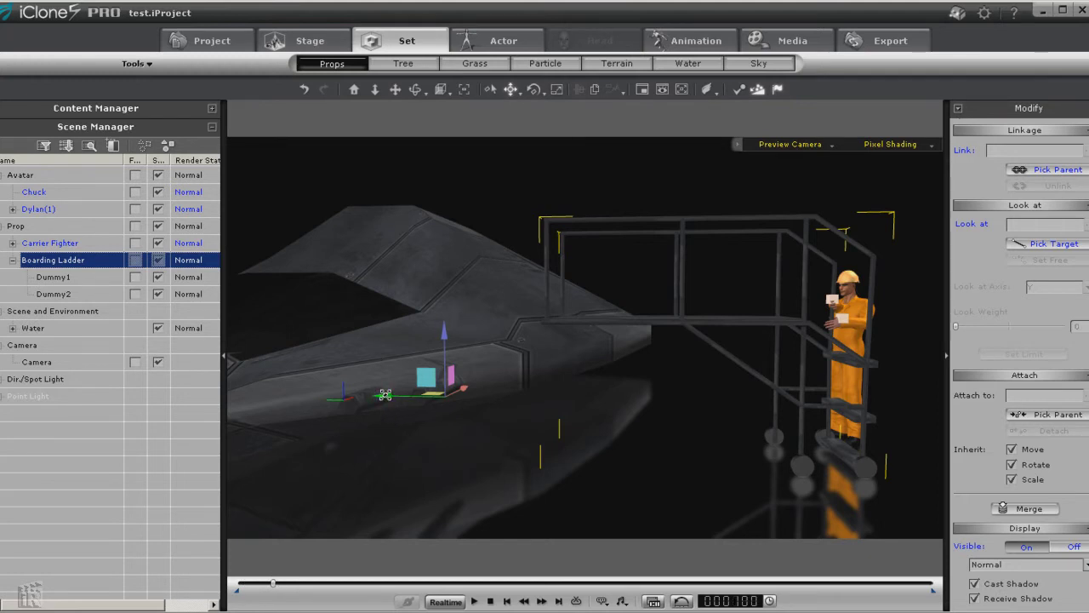
pyautogui.moveTo(381, 395); pyautogui.dragTo(277, 421)
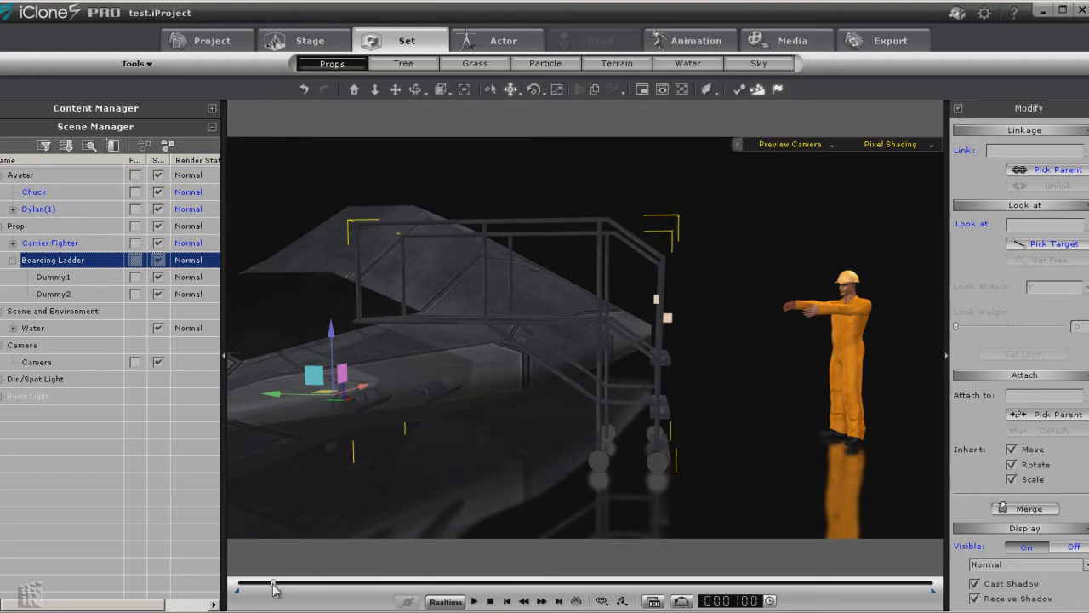
pyautogui.moveTo(274, 590); pyautogui.dragTo(218, 601)
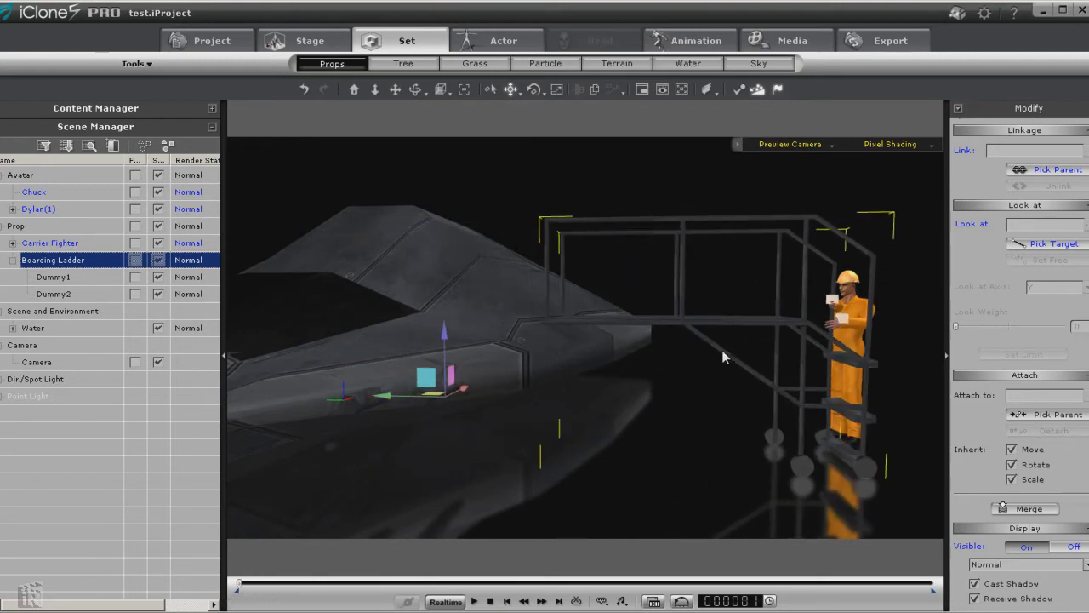
# Set up a Motion Puppet for the worker with the 01_Basic Walk motion, masking out his chest and both arms.
pyautogui.click(851, 313)
pyautogui.click(694, 41)
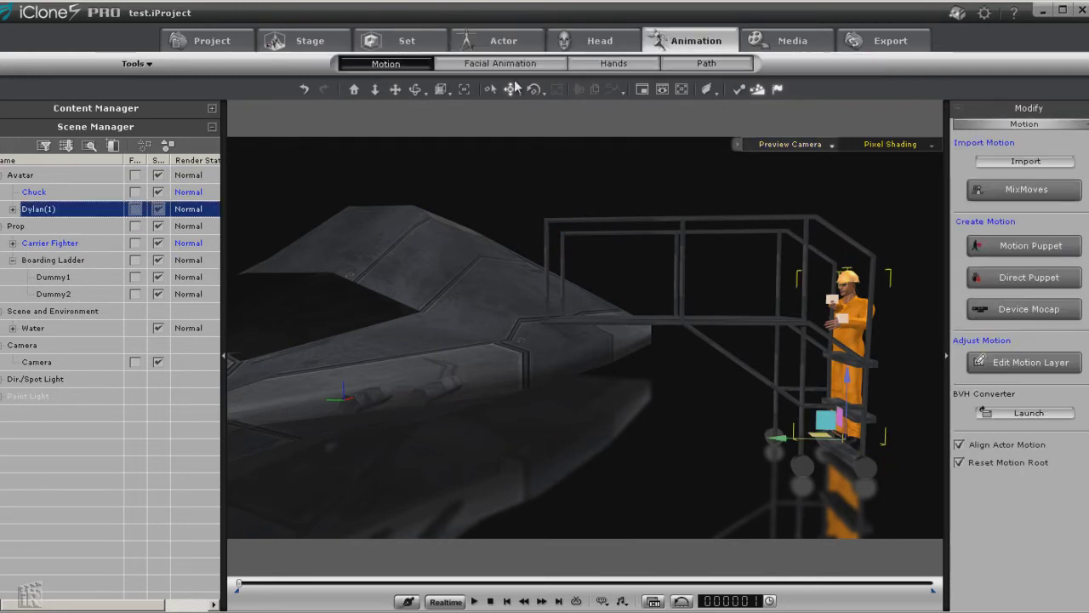
pyautogui.click(1025, 249)
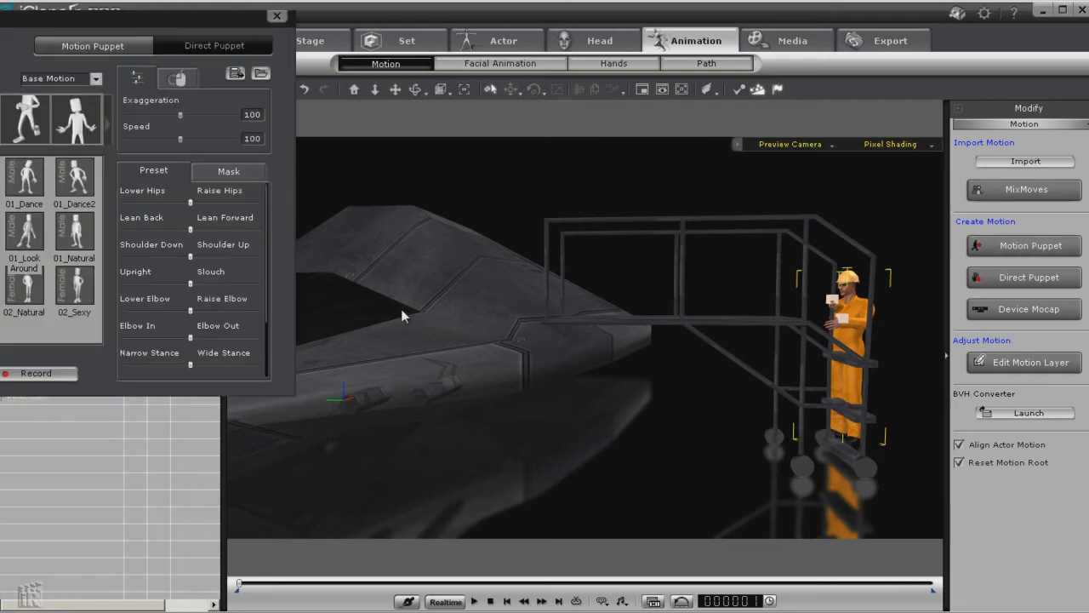
pyautogui.click(27, 119)
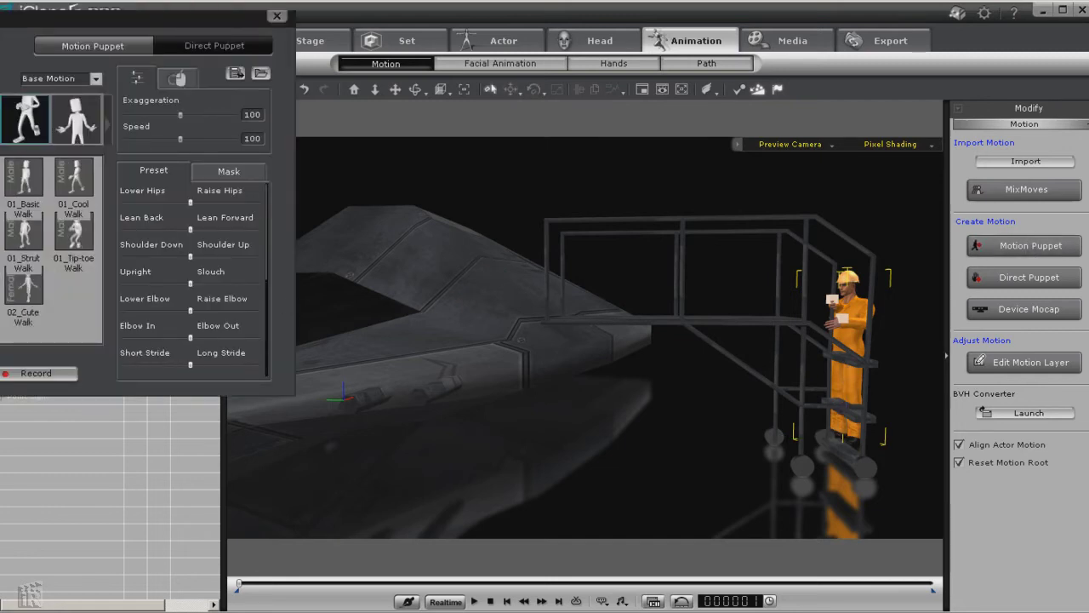
pyautogui.click(33, 191)
pyautogui.click(214, 172)
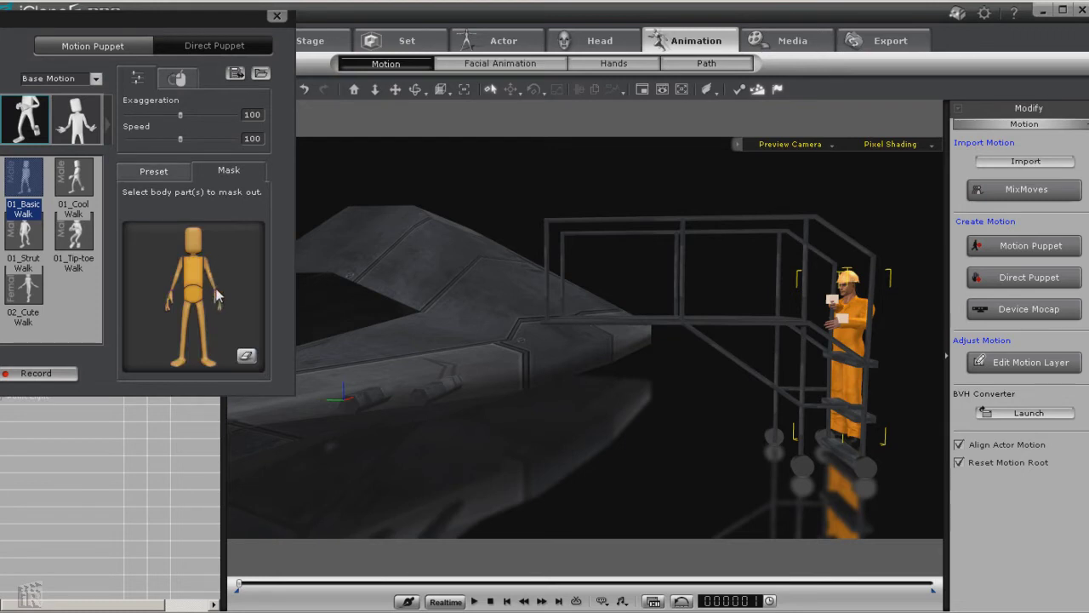
pyautogui.click(193, 271)
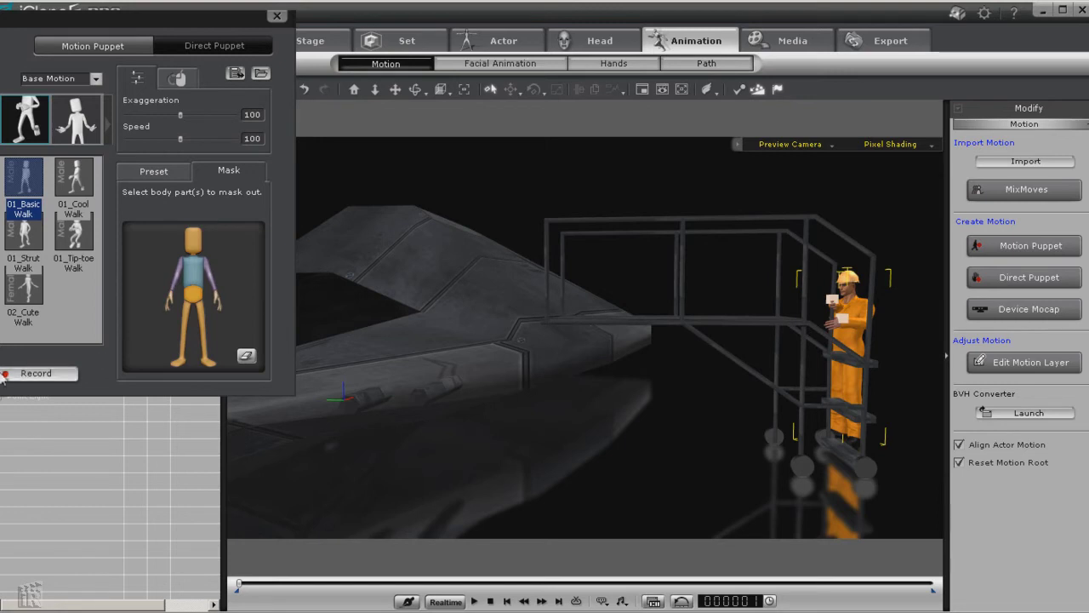
# Preview the basic walk, set its speed to 118 and preview it again.
pyautogui.click(39, 373)
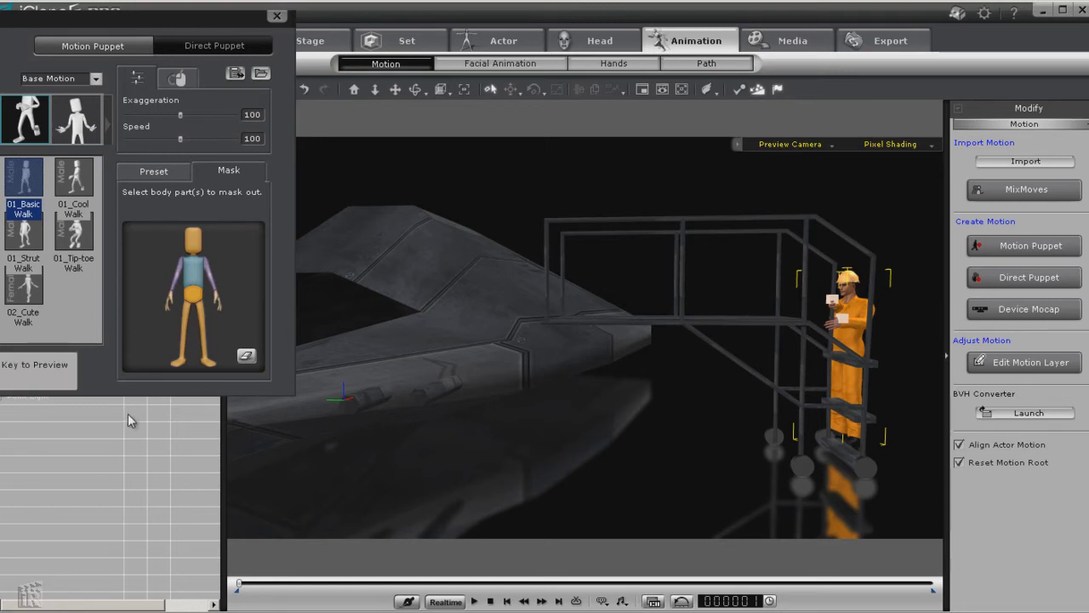
pyautogui.press('space')
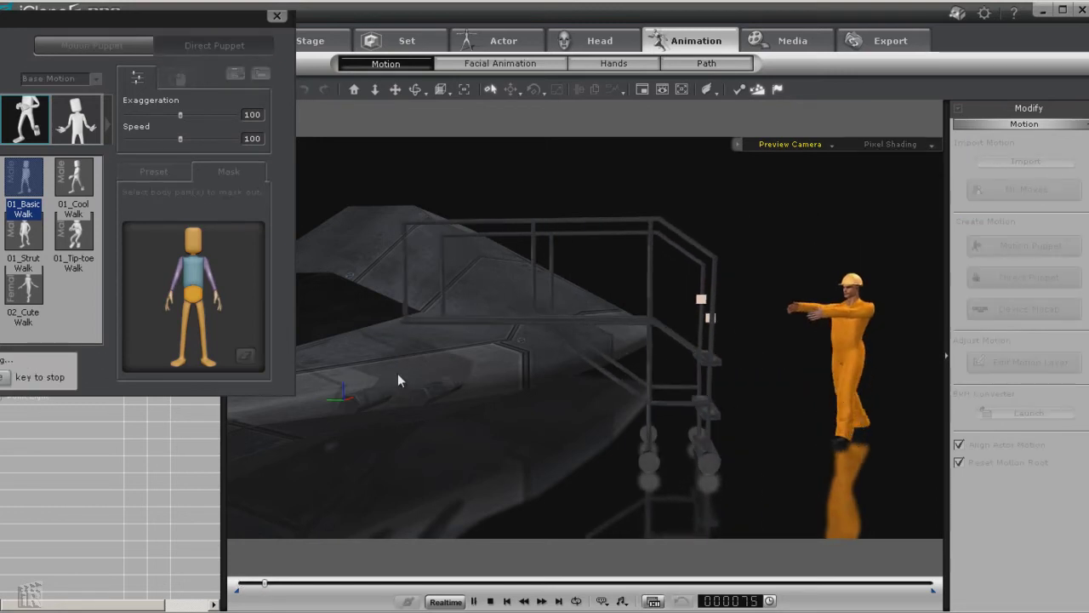
pyautogui.press('space')
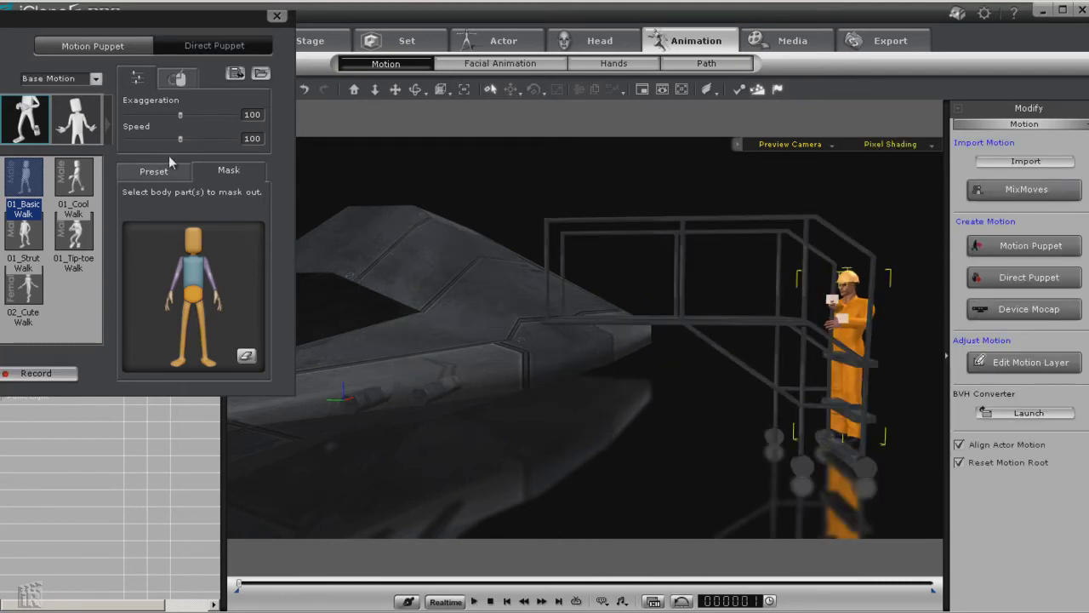
pyautogui.moveTo(180, 139); pyautogui.dragTo(189, 139)
pyautogui.click(17, 367)
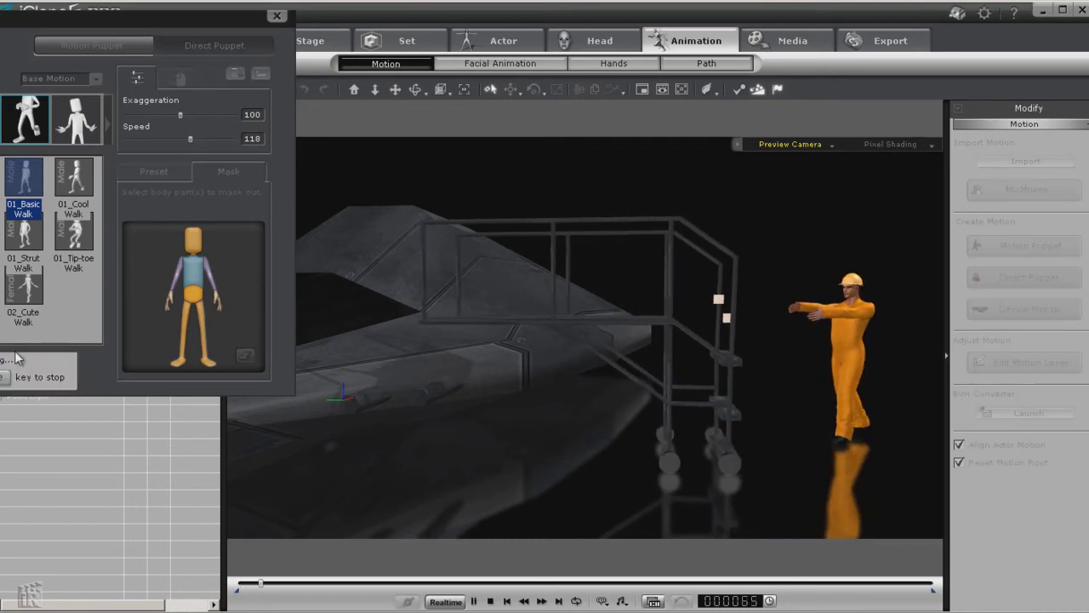
pyautogui.press('space')
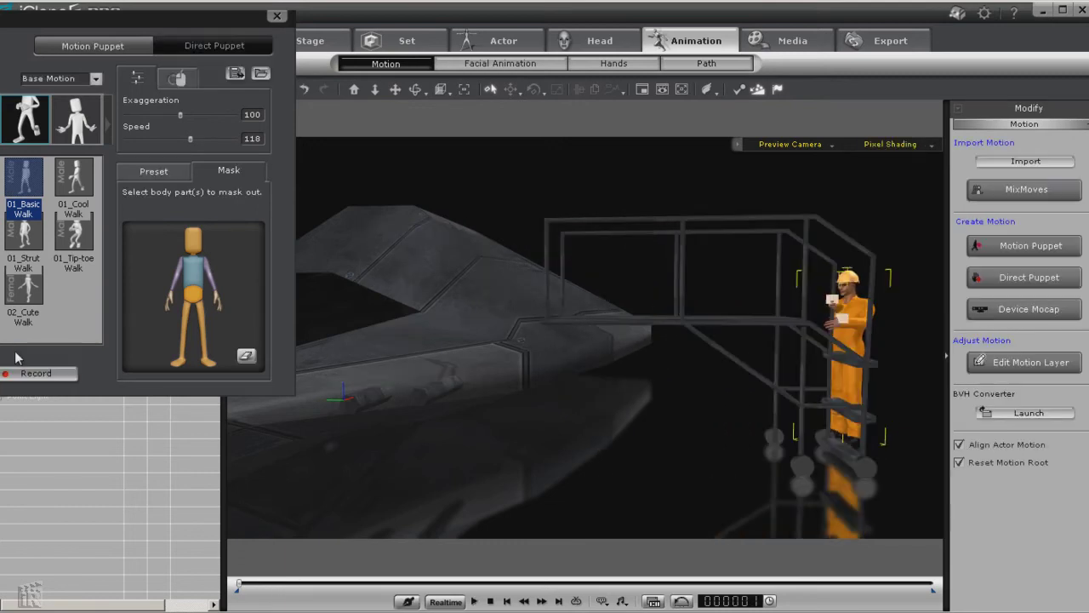
# Record the masked basic walk on the worker up to frame 117 and close the Motion Puppet.
pyautogui.click(33, 375)
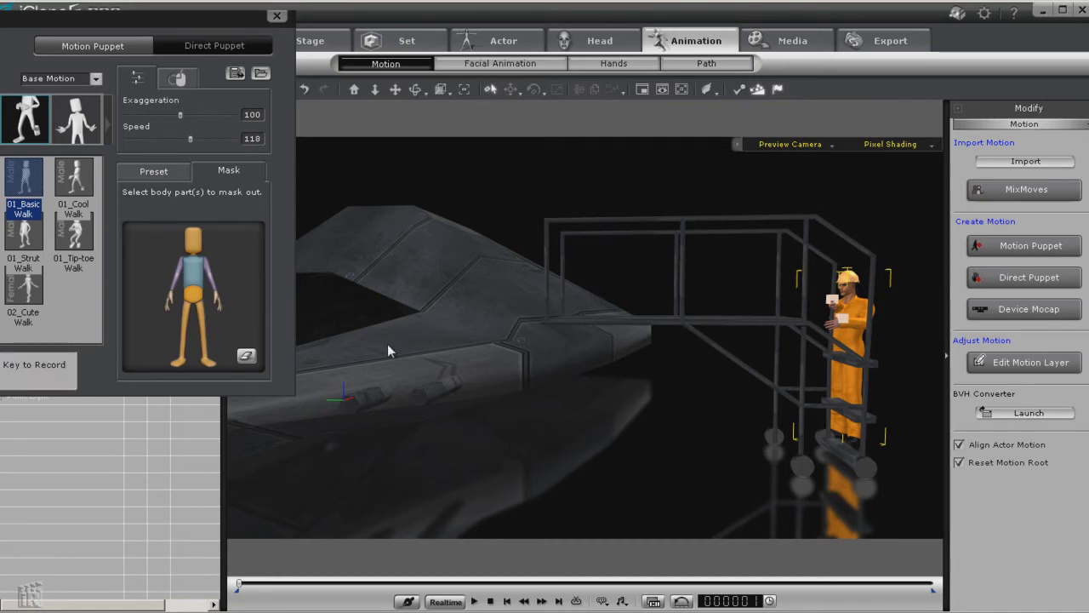
pyautogui.press('space')
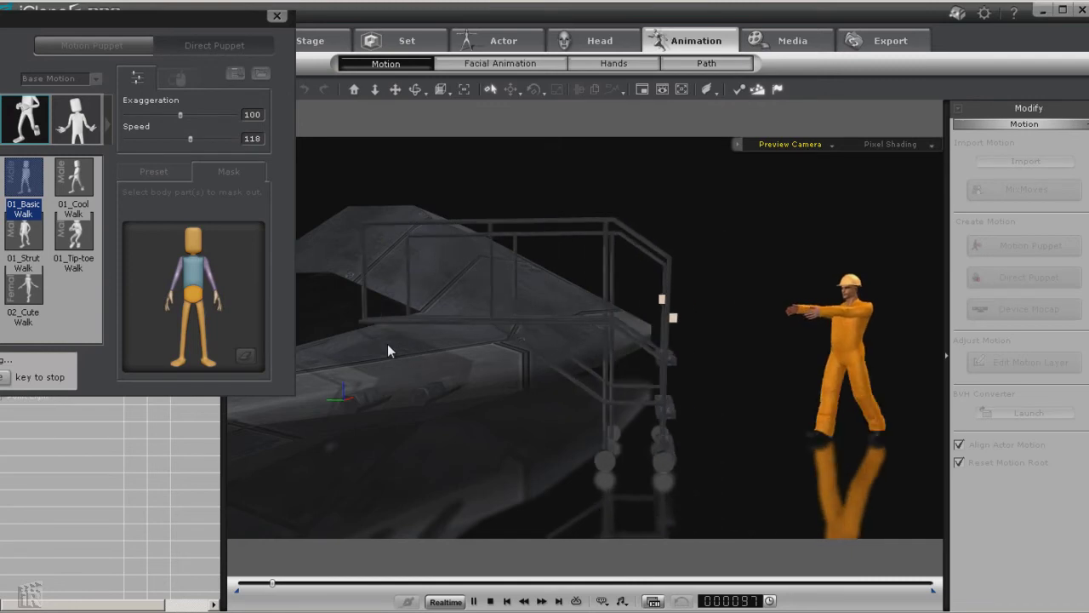
pyautogui.press('space')
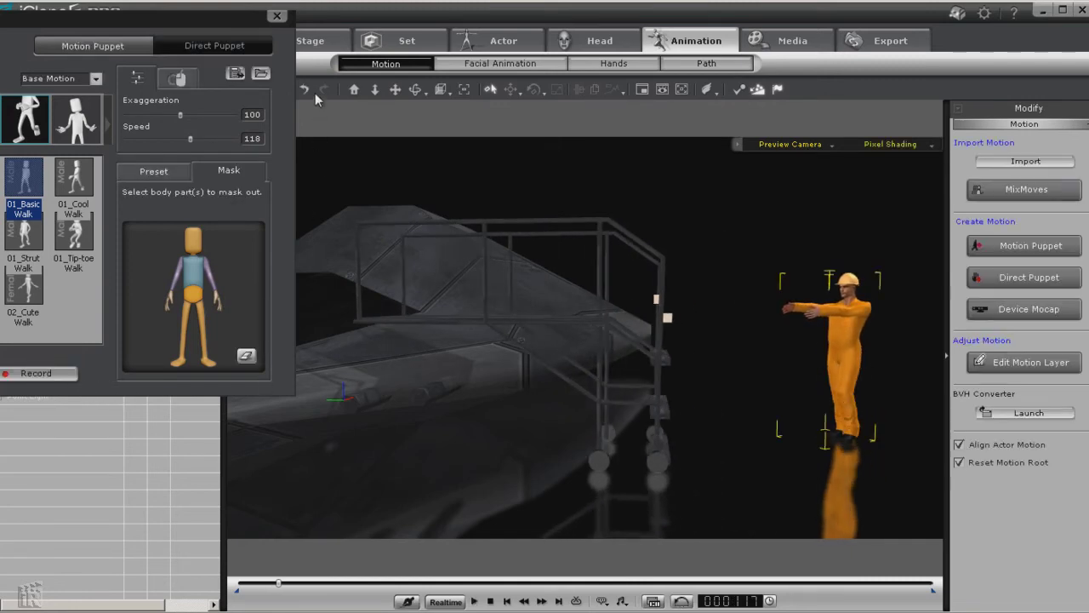
pyautogui.click(276, 15)
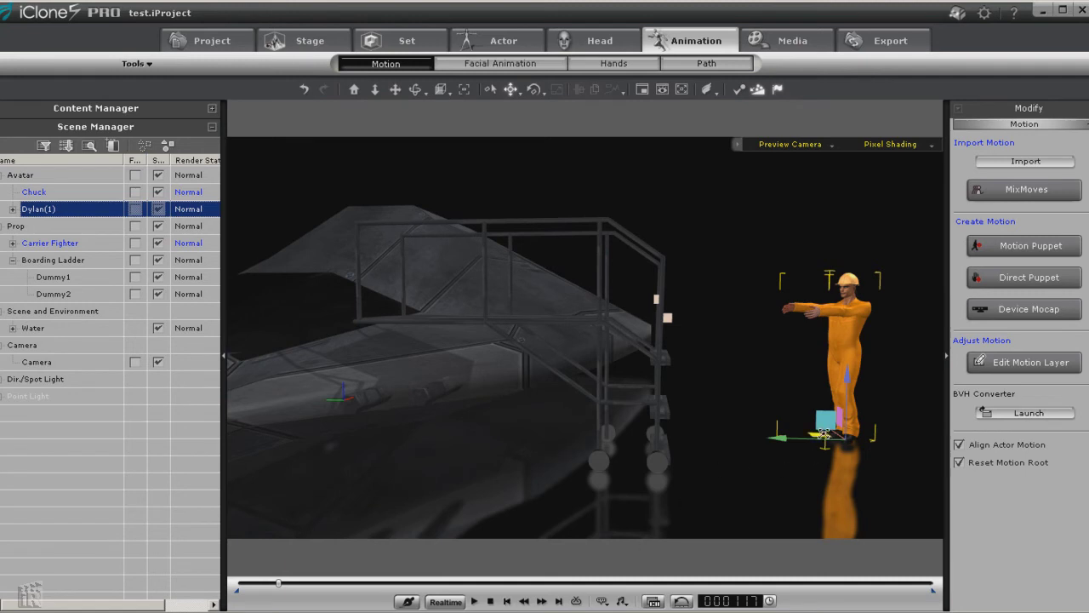
# Move the worker up to the boarding ladder's handrail at frame 117 and play the animation from the start.
pyautogui.moveTo(823, 435); pyautogui.dragTo(677, 438)
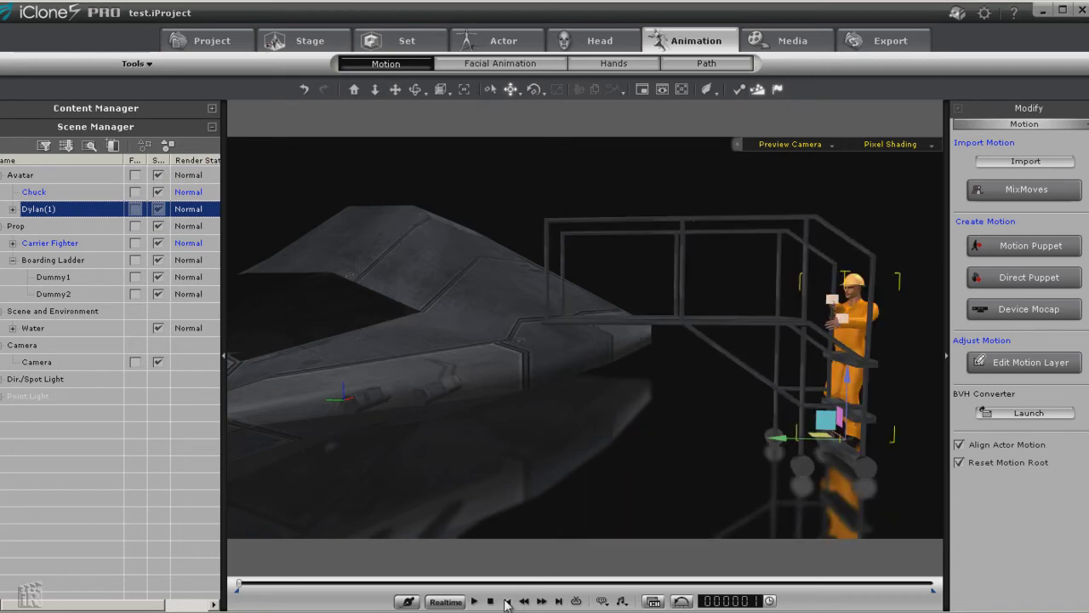
pyautogui.click(507, 601)
pyautogui.click(474, 601)
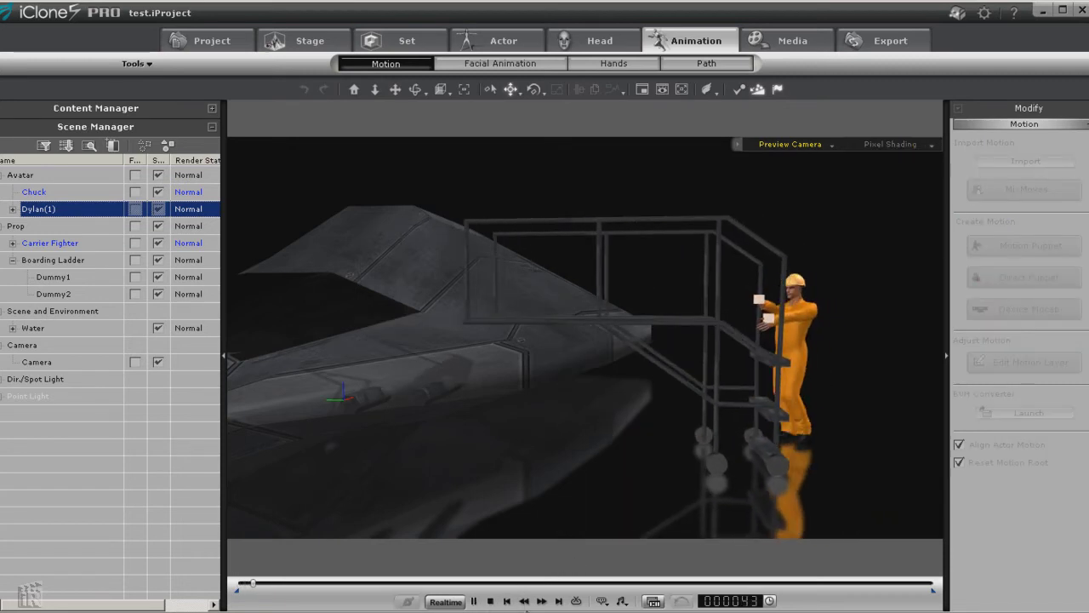
pyautogui.click(490, 601)
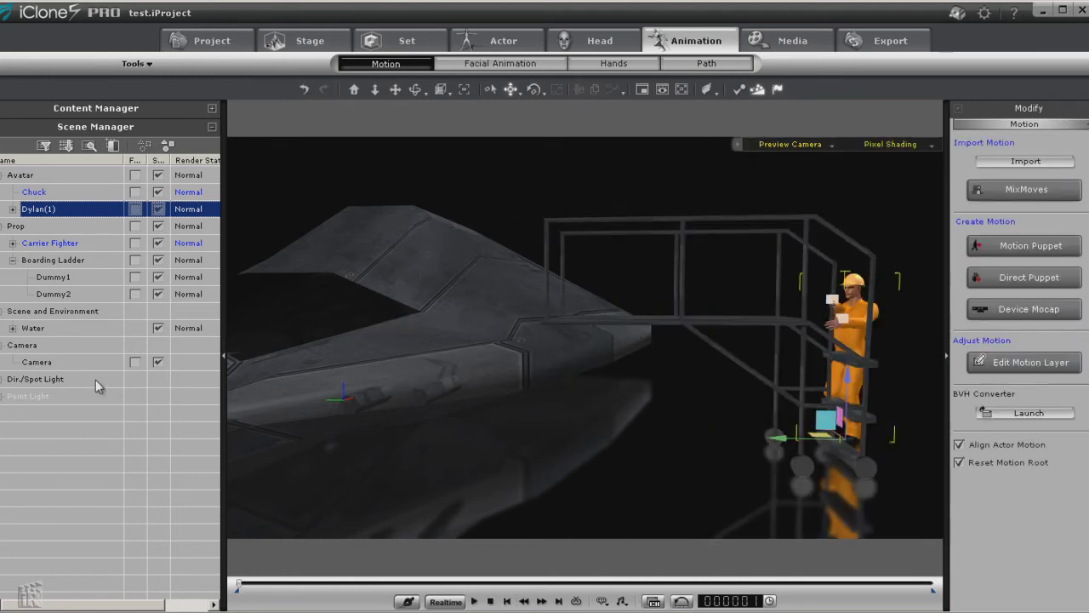
# Hide Dummy1 and Dummy2 in the scene and play back the ladder-pushing animation.
pyautogui.click(158, 294)
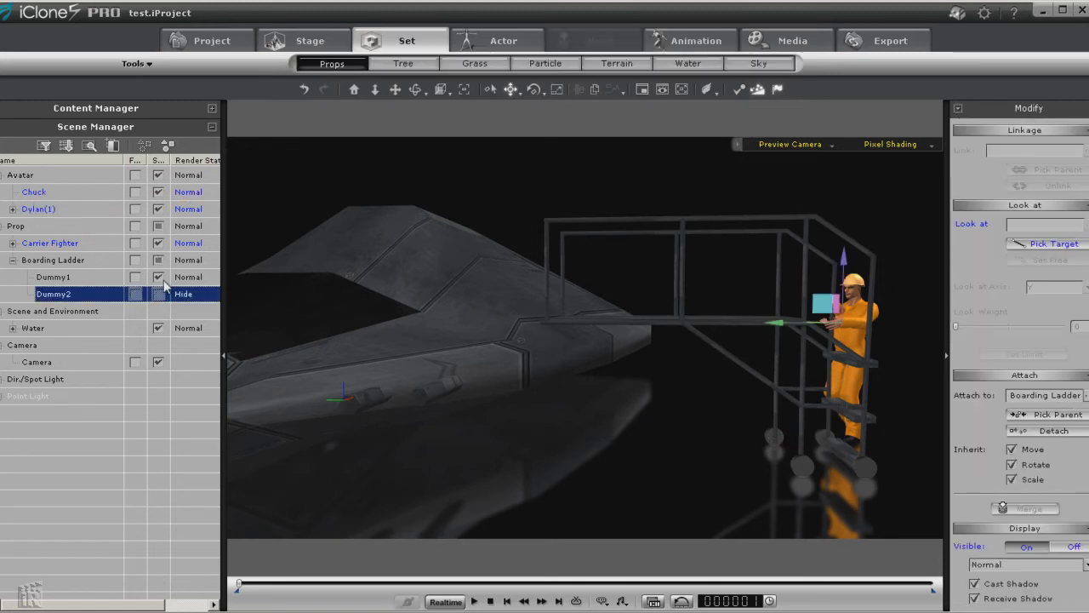
pyautogui.click(158, 277)
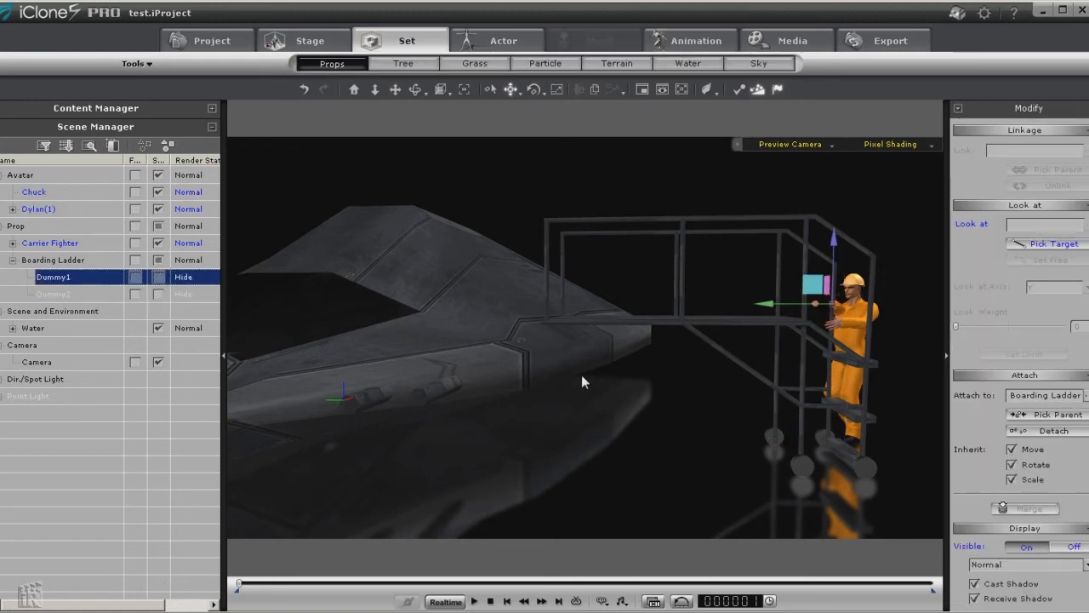
pyautogui.click(474, 601)
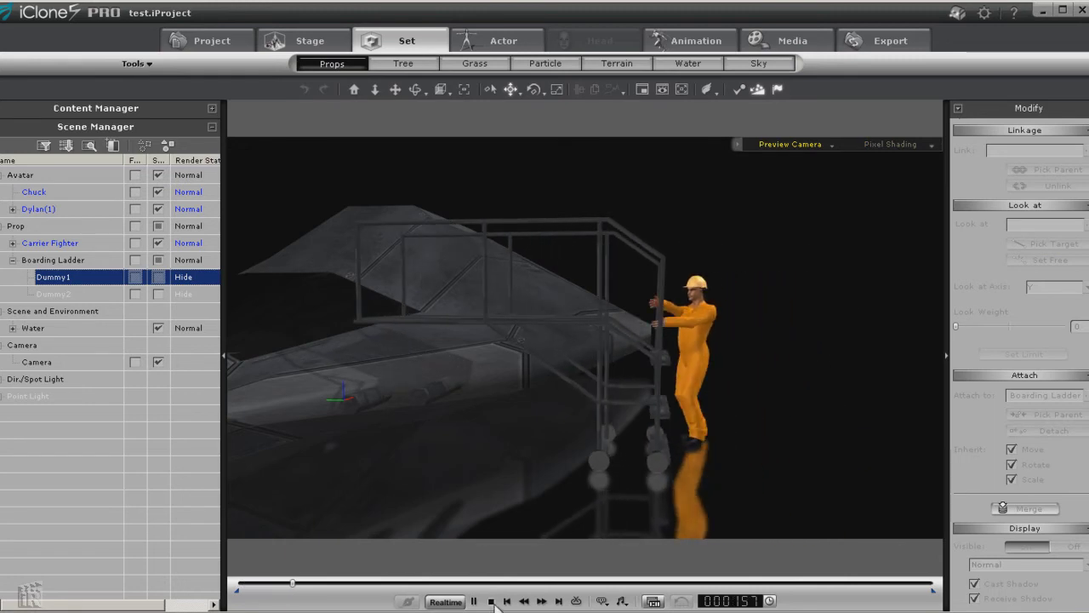
pyautogui.click(491, 601)
# Open the timeline for the worker and show his Transform track.
pyautogui.doubleClick(847, 332)
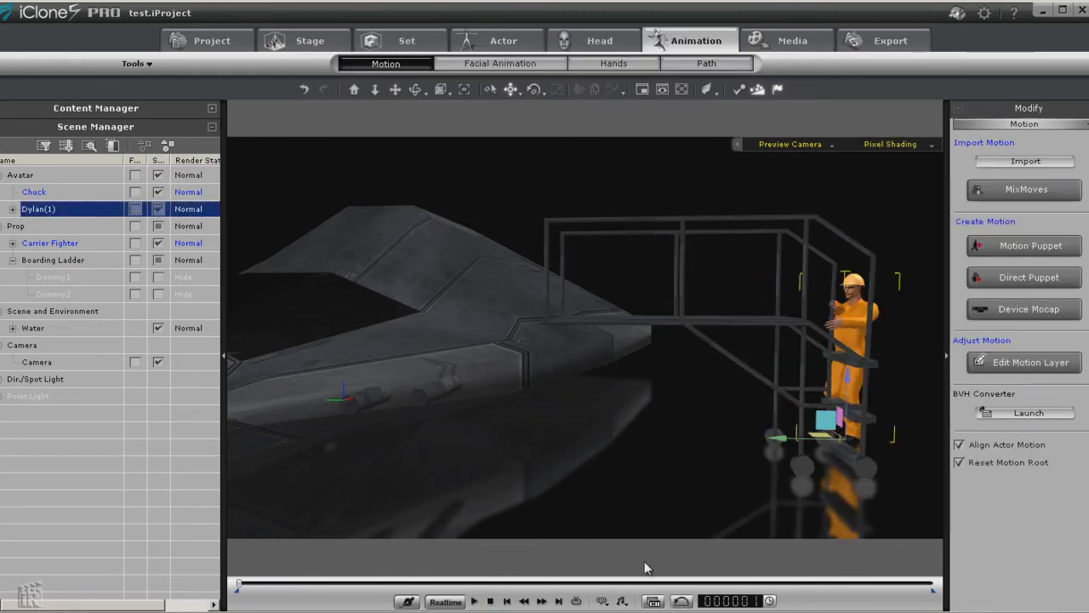
pyautogui.click(653, 601)
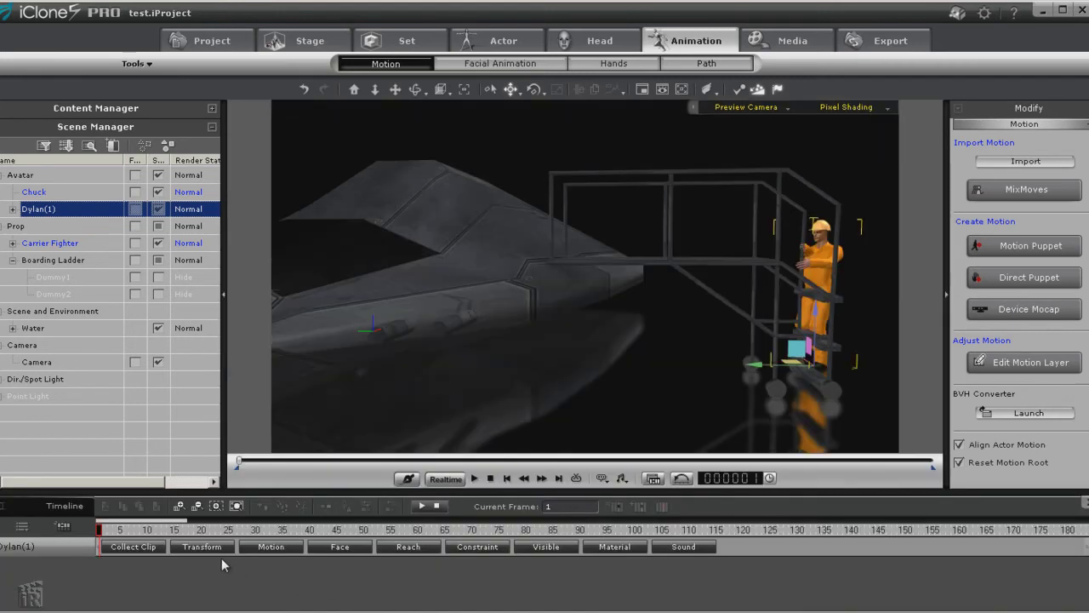
pyautogui.click(201, 546)
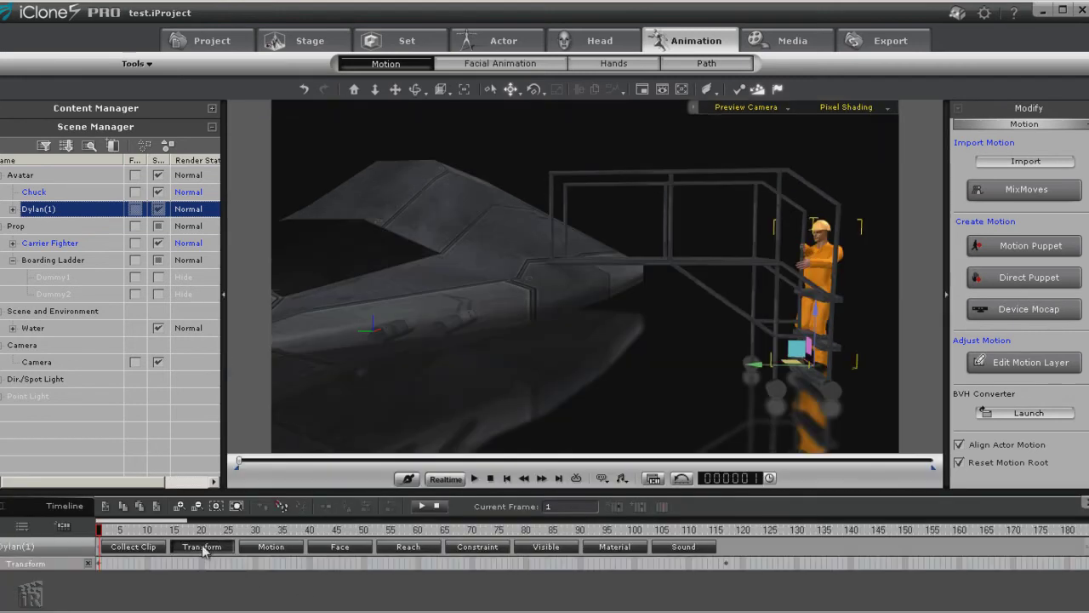
# Shift the worker's Transform key from frame 117 to frame 100 and play the animation from the start.
pyautogui.click(726, 565)
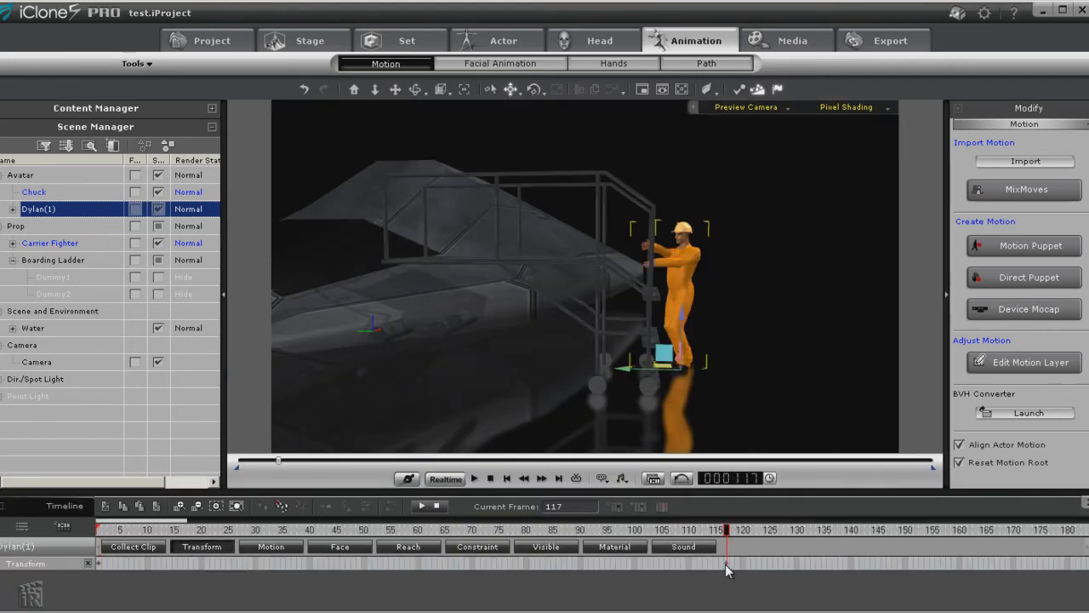
pyautogui.moveTo(725, 564); pyautogui.dragTo(653, 566)
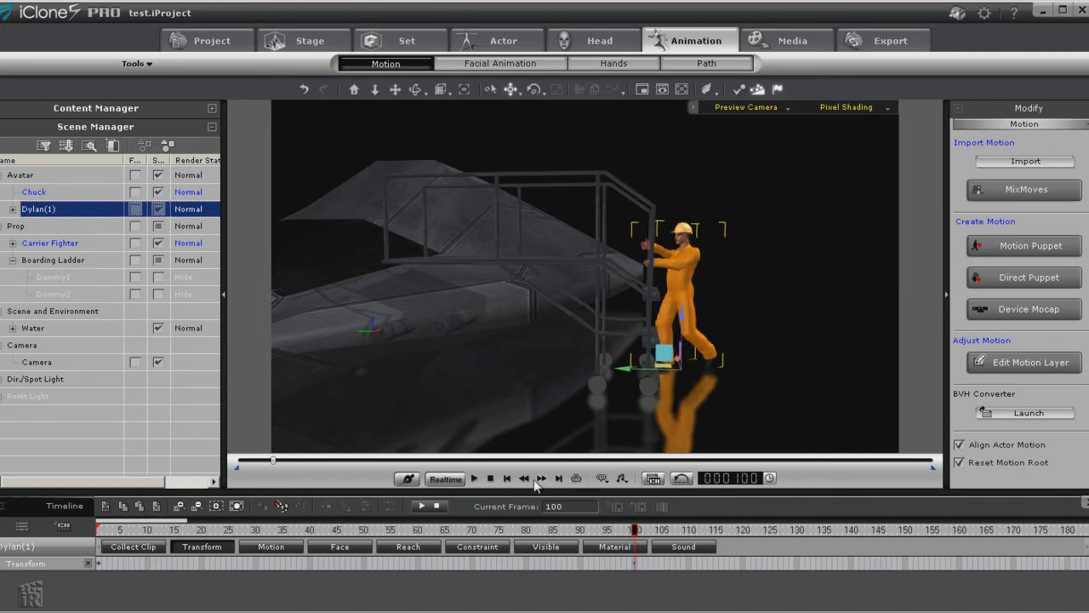
pyautogui.click(507, 477)
pyautogui.click(474, 478)
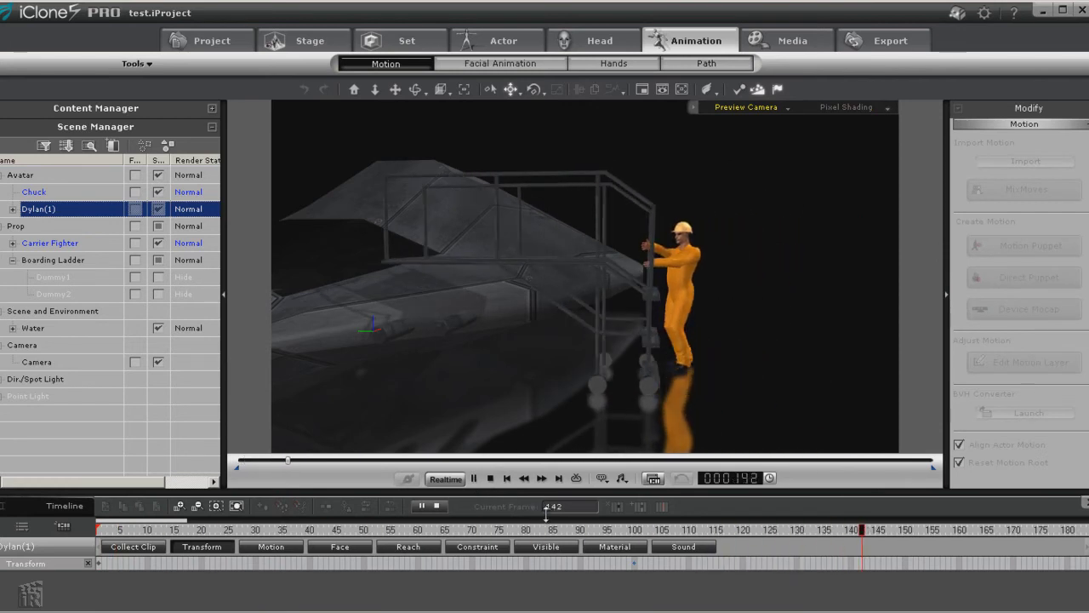
pyautogui.click(491, 478)
pyautogui.click(474, 478)
pyautogui.click(490, 478)
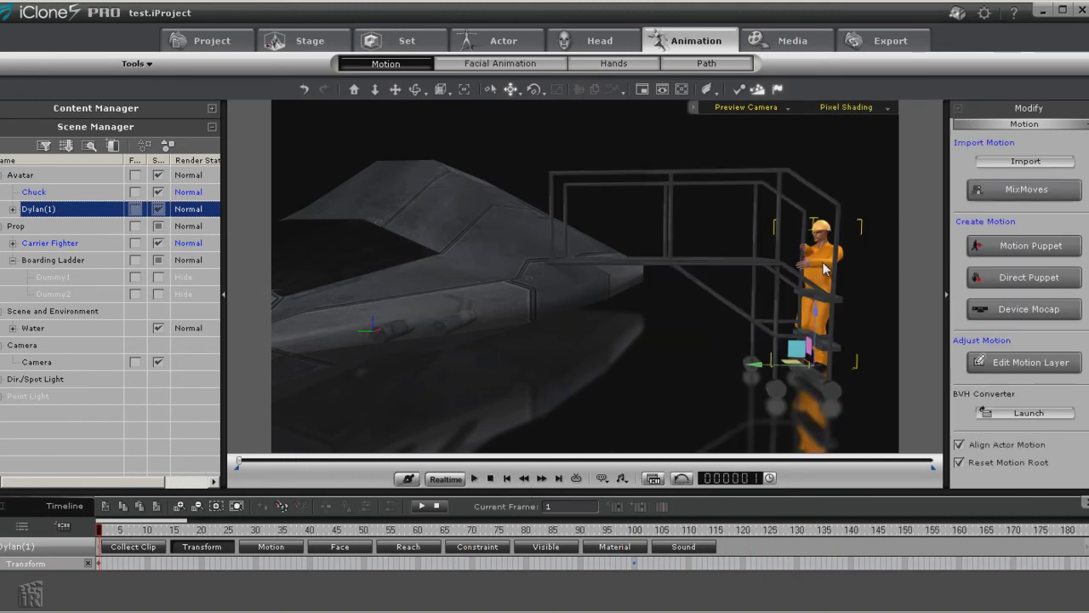
# Inspect the worker's grip through the scene's Camera view, then return to Preview Camera and play the animation.
pyautogui.click(788, 106)
pyautogui.click(747, 139)
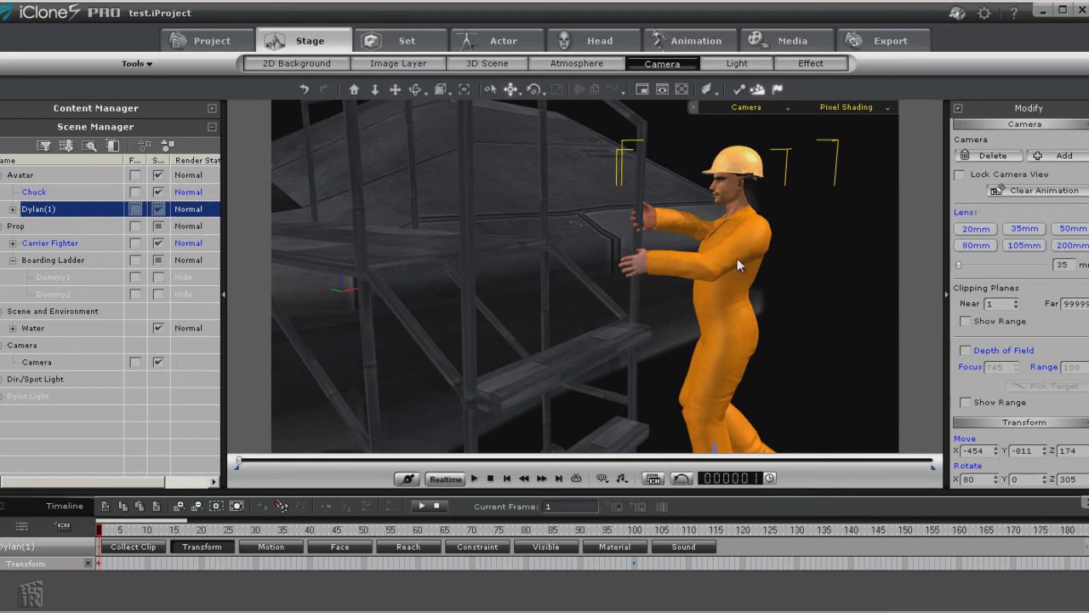
pyautogui.click(788, 109)
pyautogui.click(740, 136)
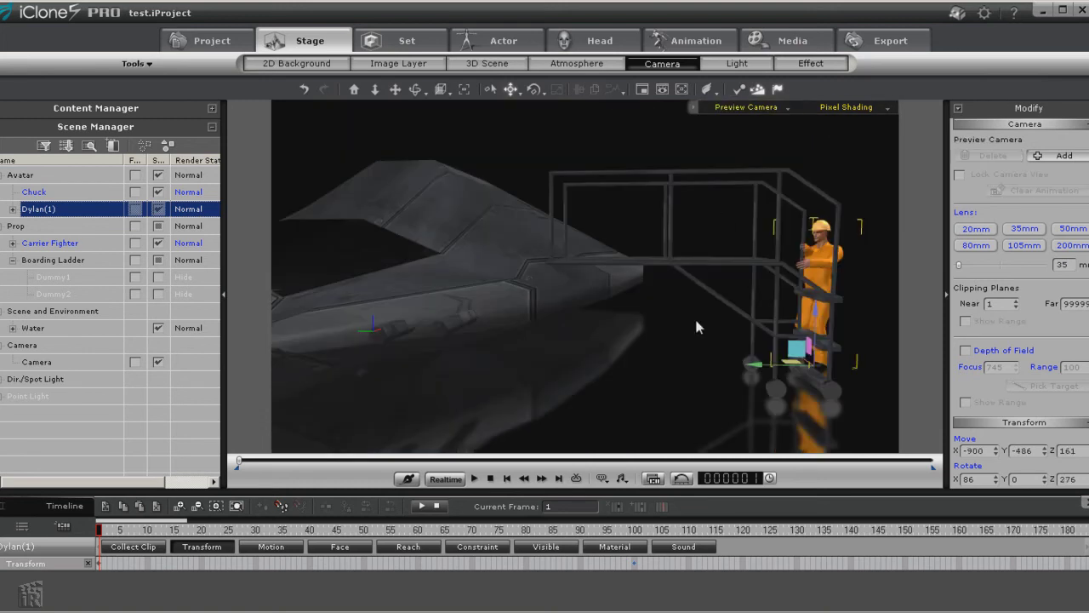
pyautogui.click(473, 479)
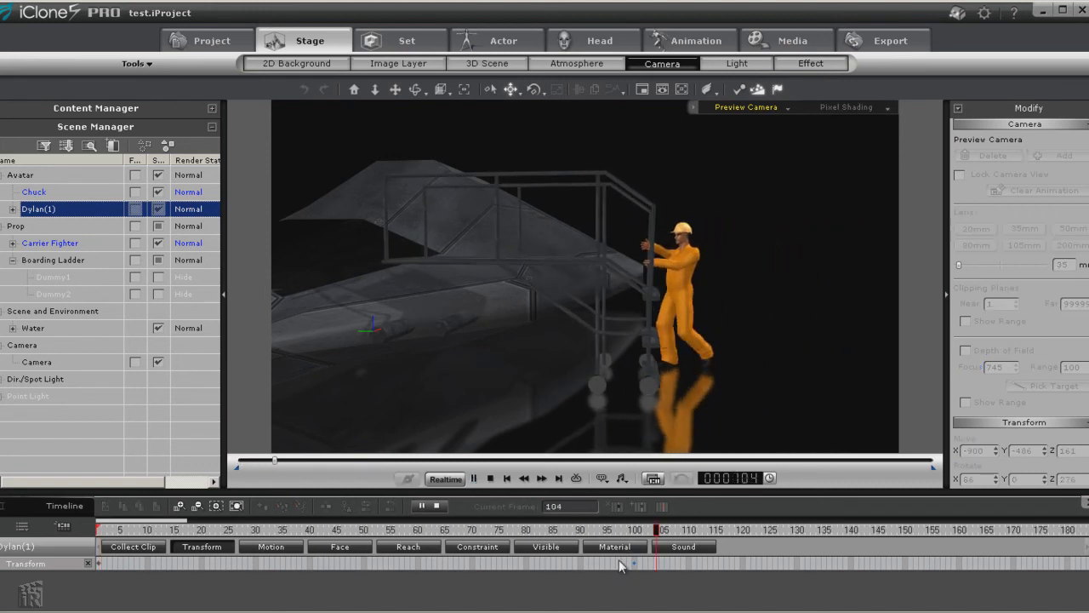
pyautogui.click(473, 479)
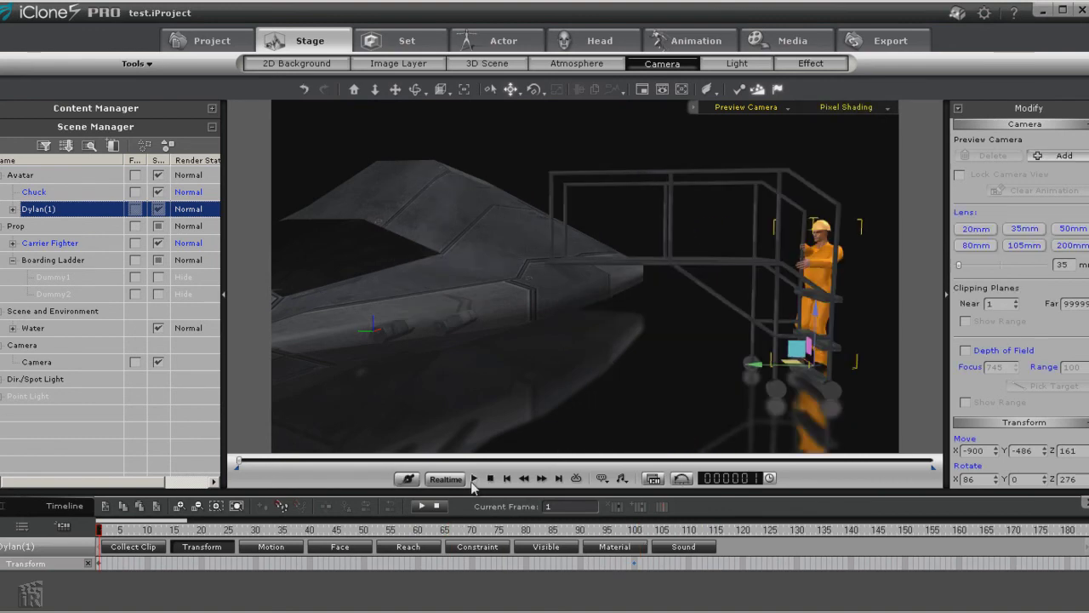
# Make the Carrier Fighter perform Open Cockpit starting at frame 31.
pyautogui.moveTo(240, 465); pyautogui.dragTo(248, 465)
pyautogui.click(446, 272)
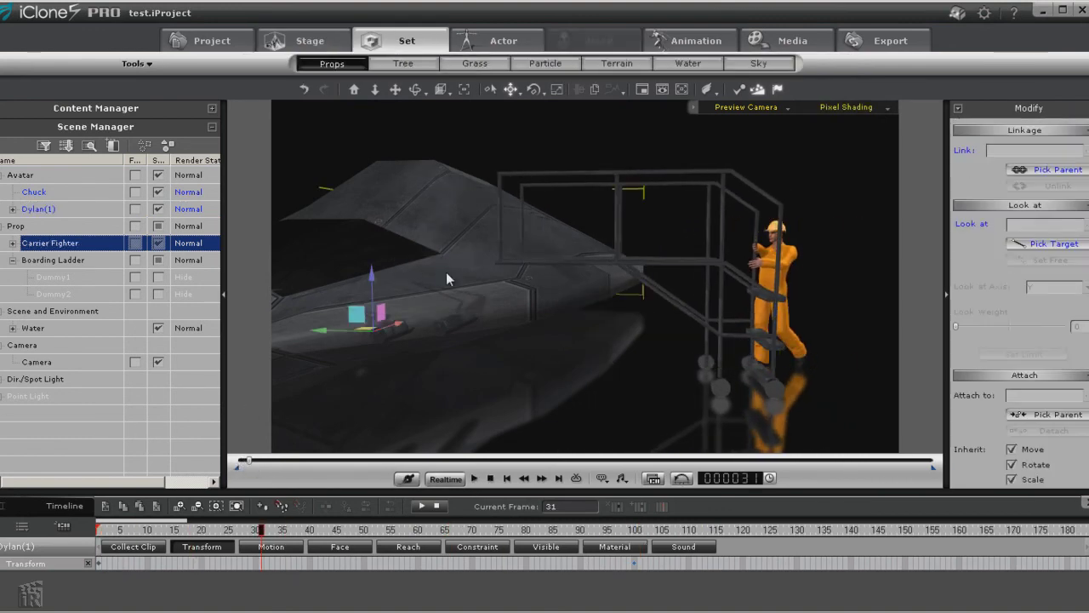
pyautogui.rightClick(446, 272)
pyautogui.moveTo(491, 417)
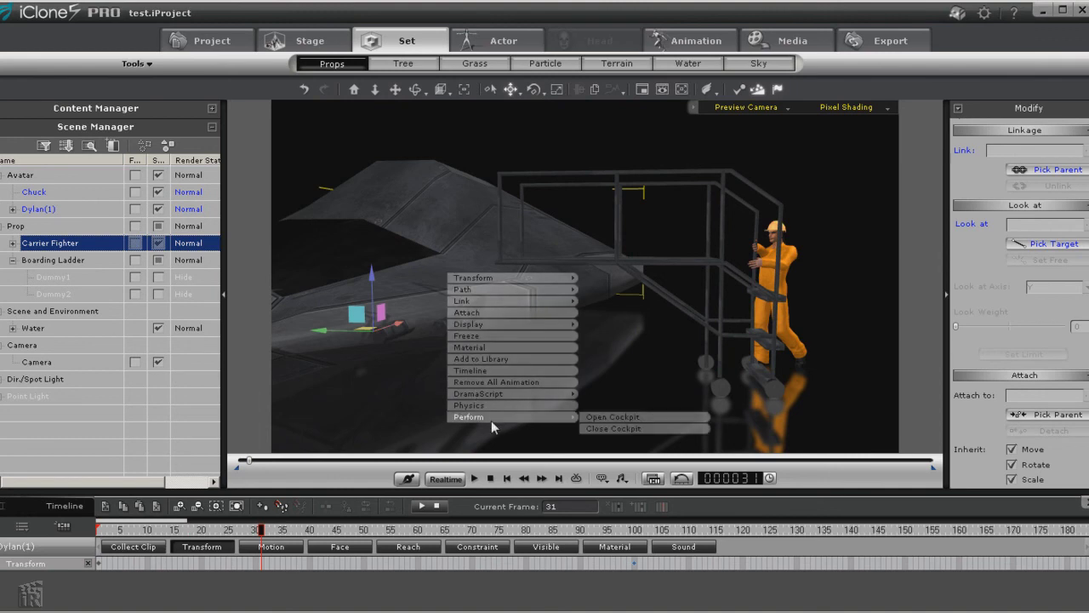
pyautogui.click(593, 419)
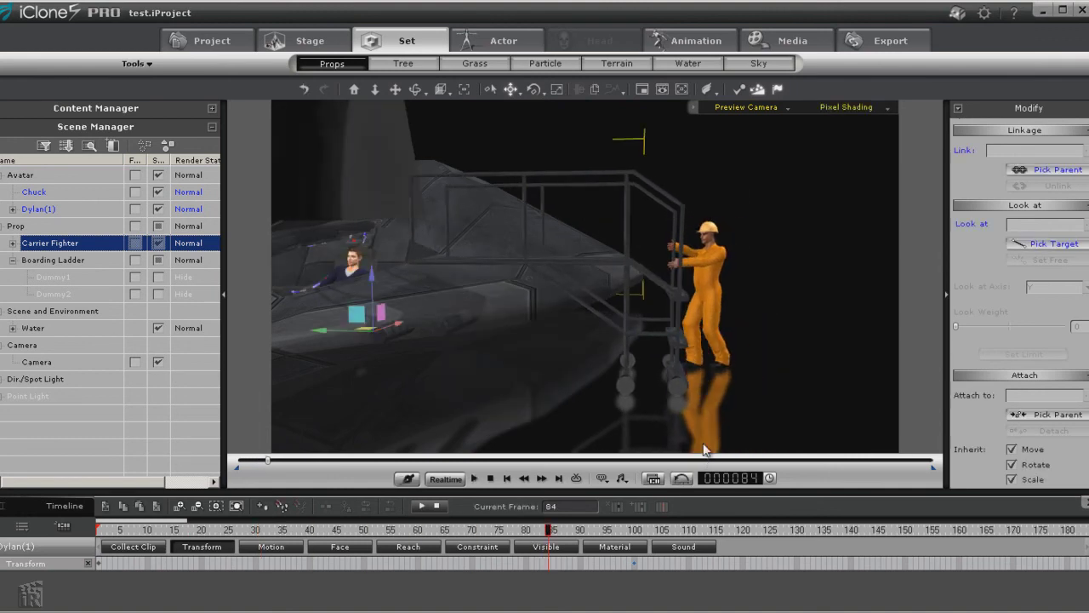
# Play the animation from the first frame to review the cockpit opening while the worker pushes the ladder.
pyautogui.click(507, 477)
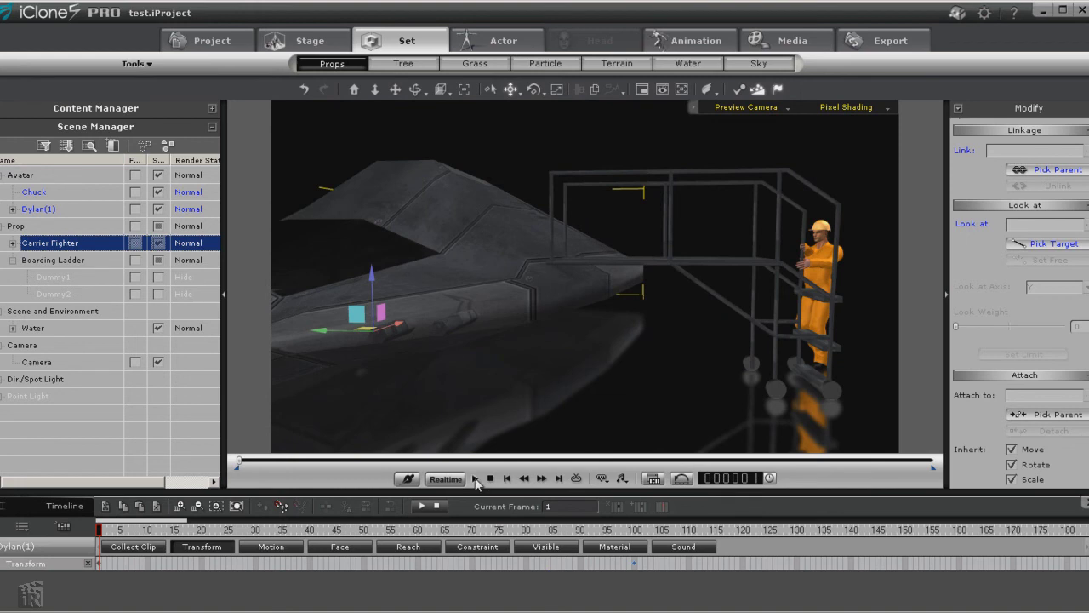
pyautogui.click(474, 478)
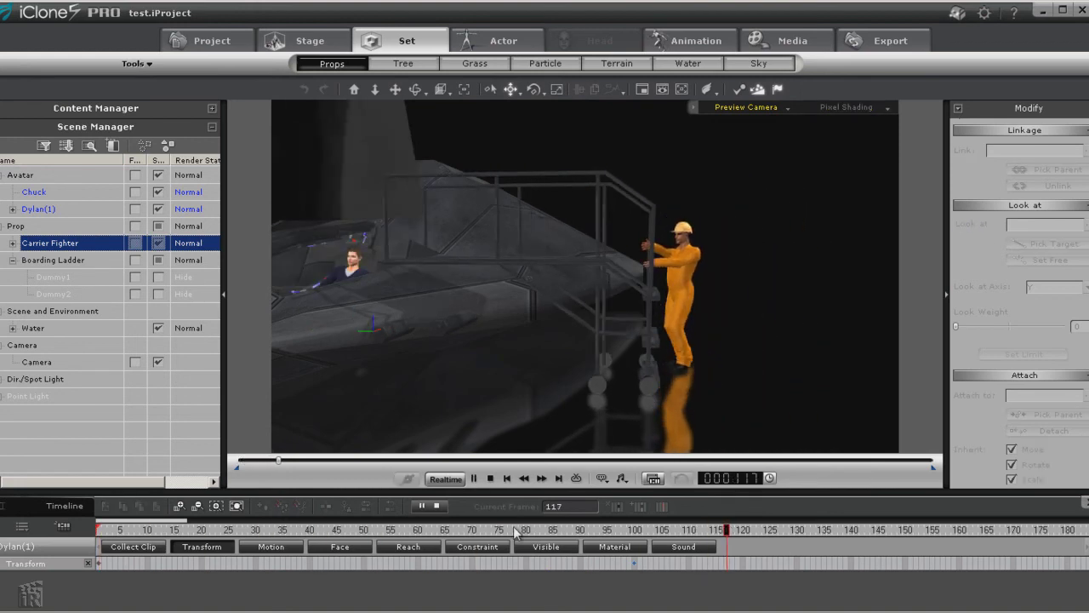
pyautogui.click(488, 480)
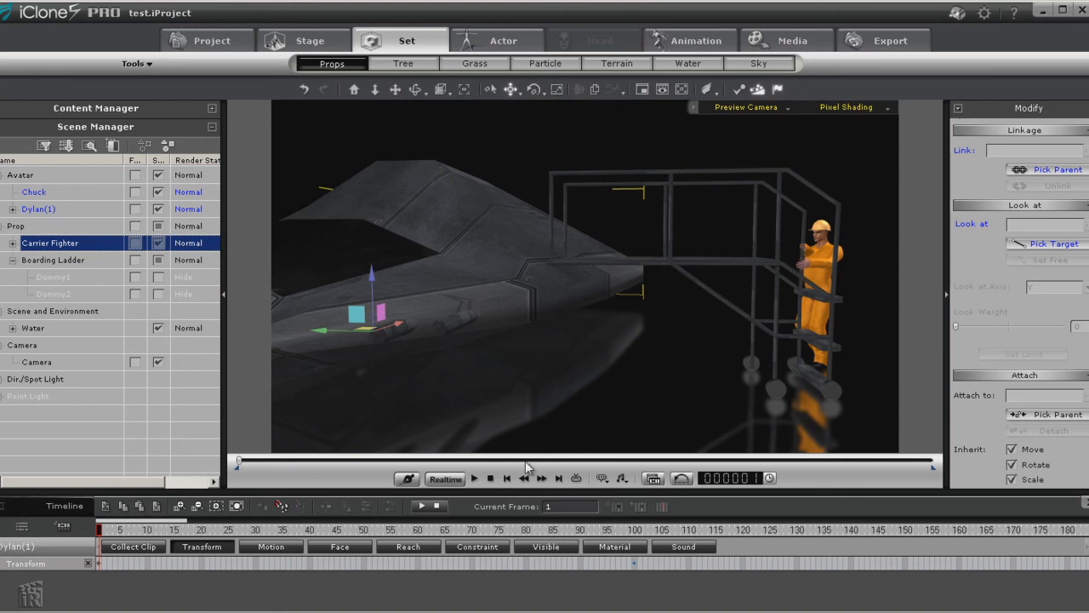
pyautogui.click(475, 478)
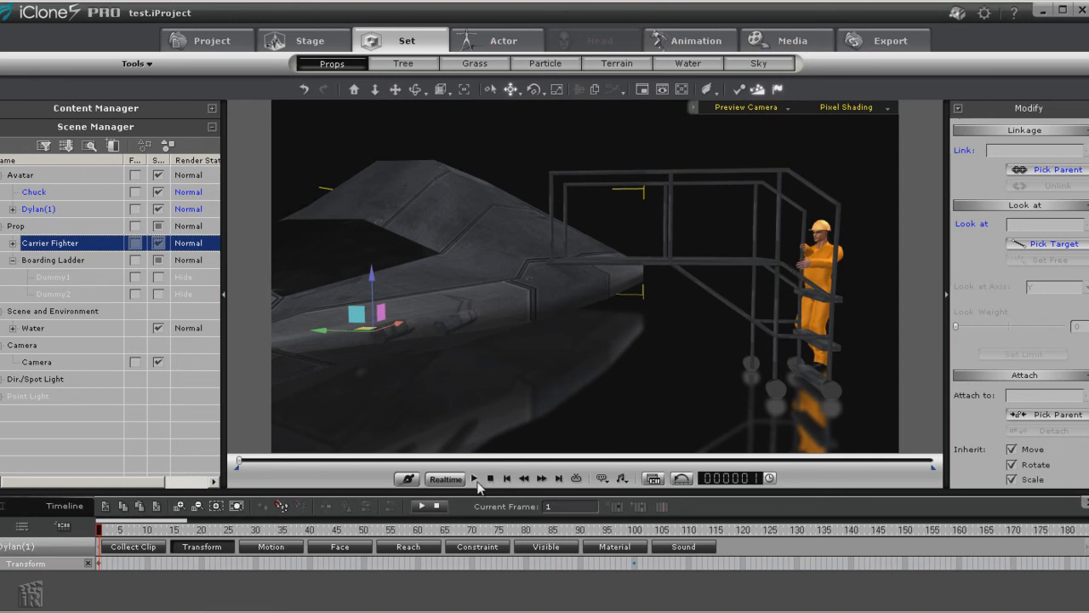